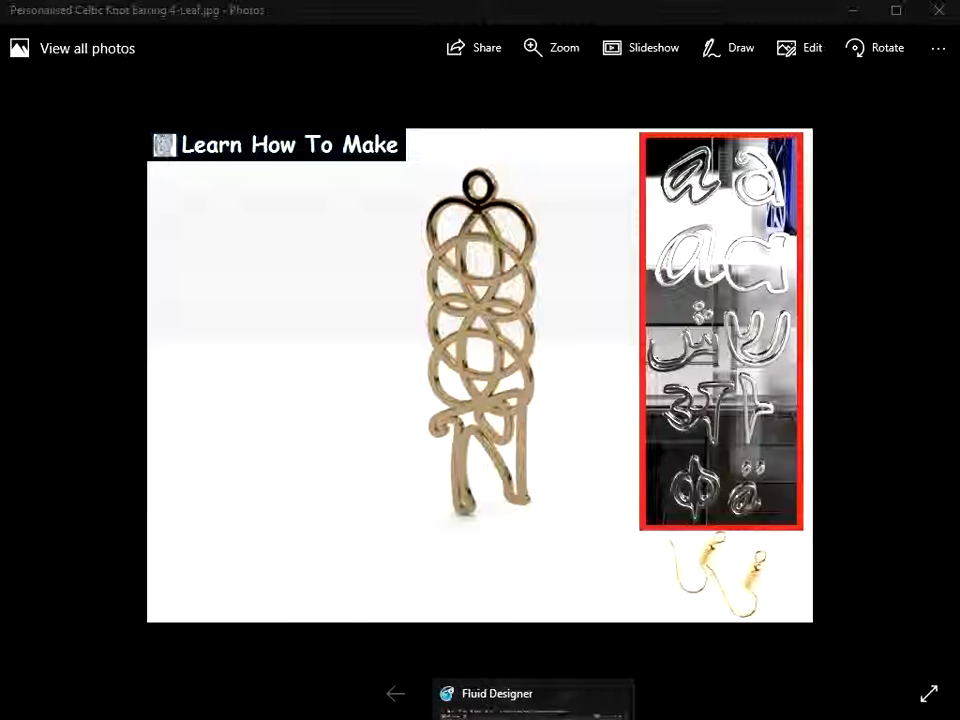
- Switch to Fluid Designer and examine the wire connectors of different hole diameters in the 3D Templates - Connectors group library
left_click(528, 692)
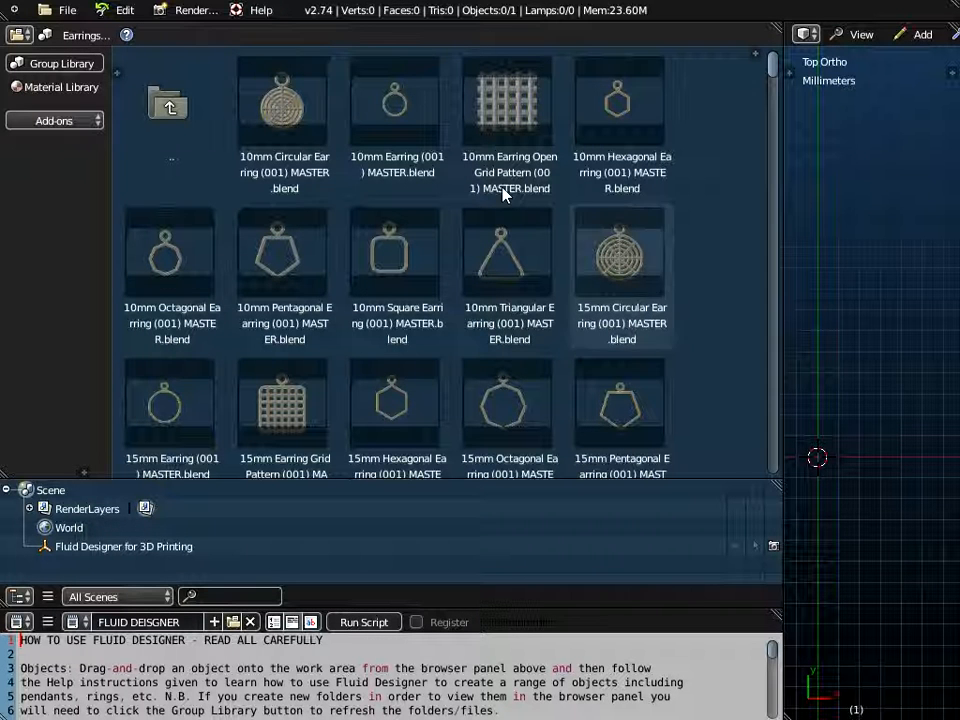
left_click(73, 66)
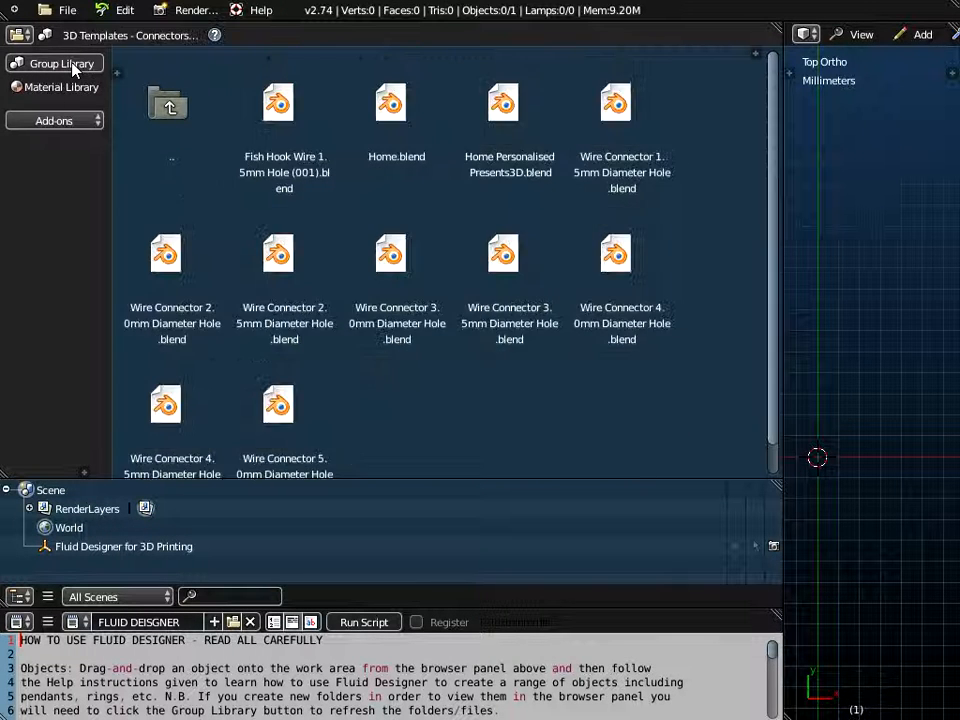
left_click(115, 35)
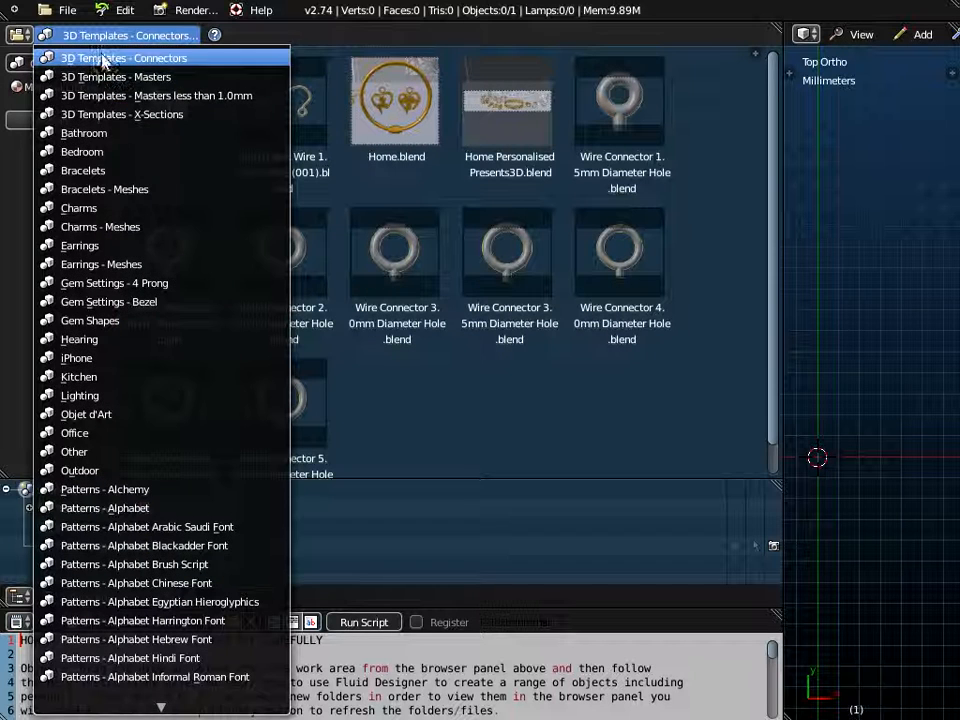
left_click(103, 58)
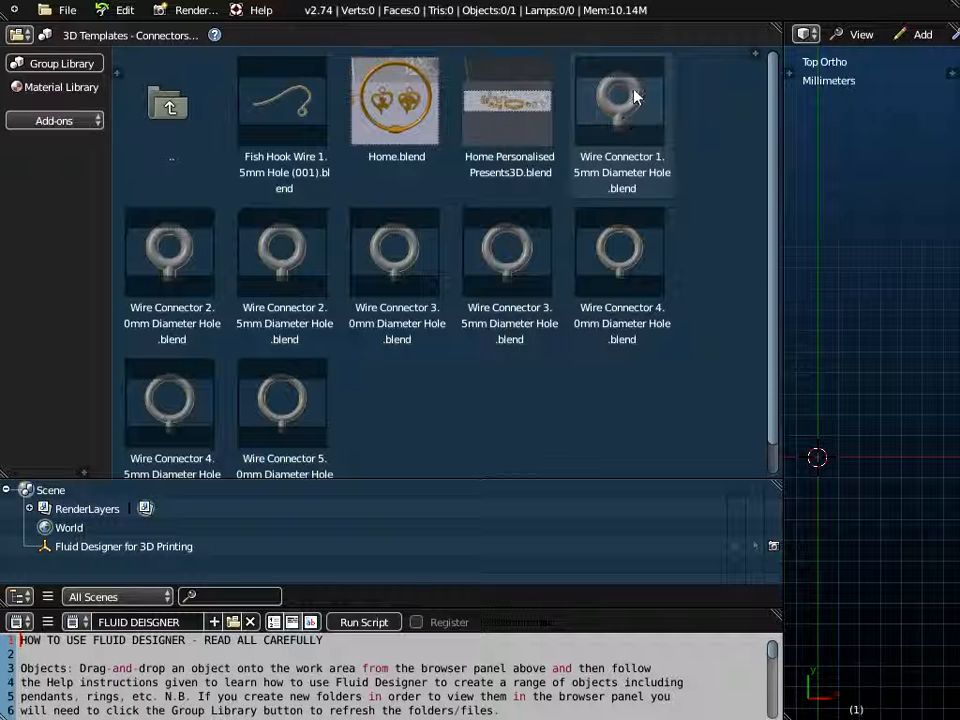
left_click(631, 128)
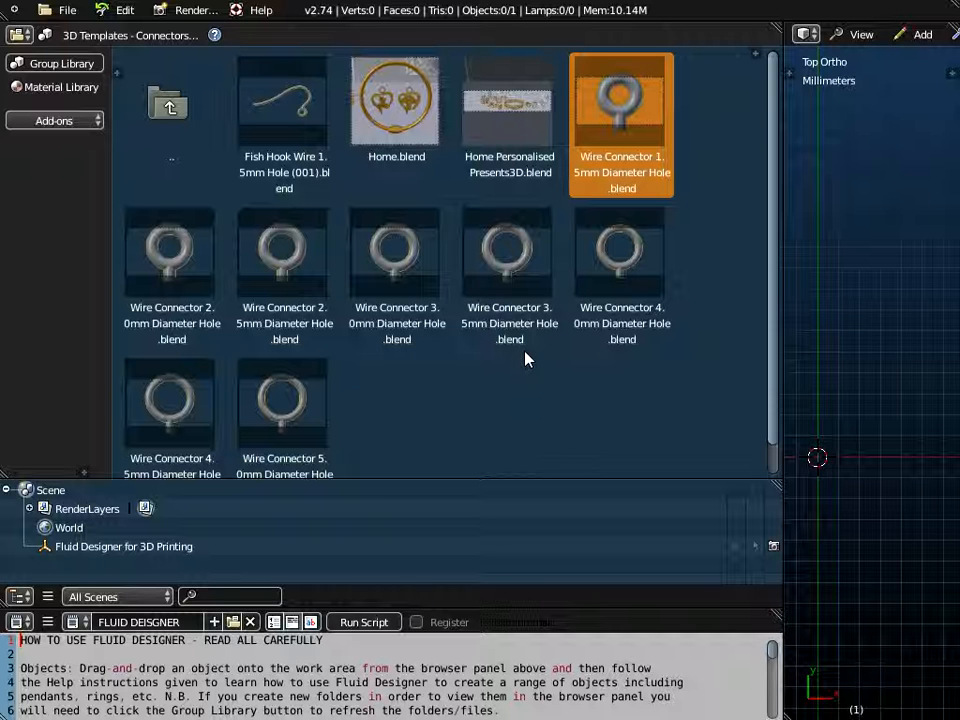
left_click(301, 264)
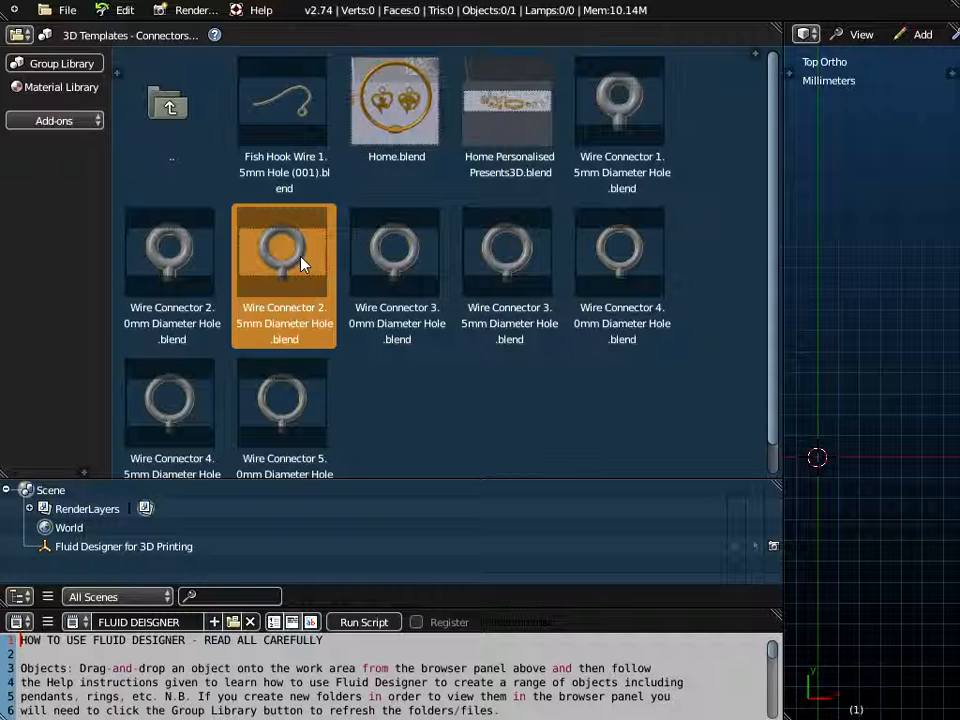
- Browse the Patterns - Alphabet Harrington Font library for the capital letter A pattern
left_click(120, 35)
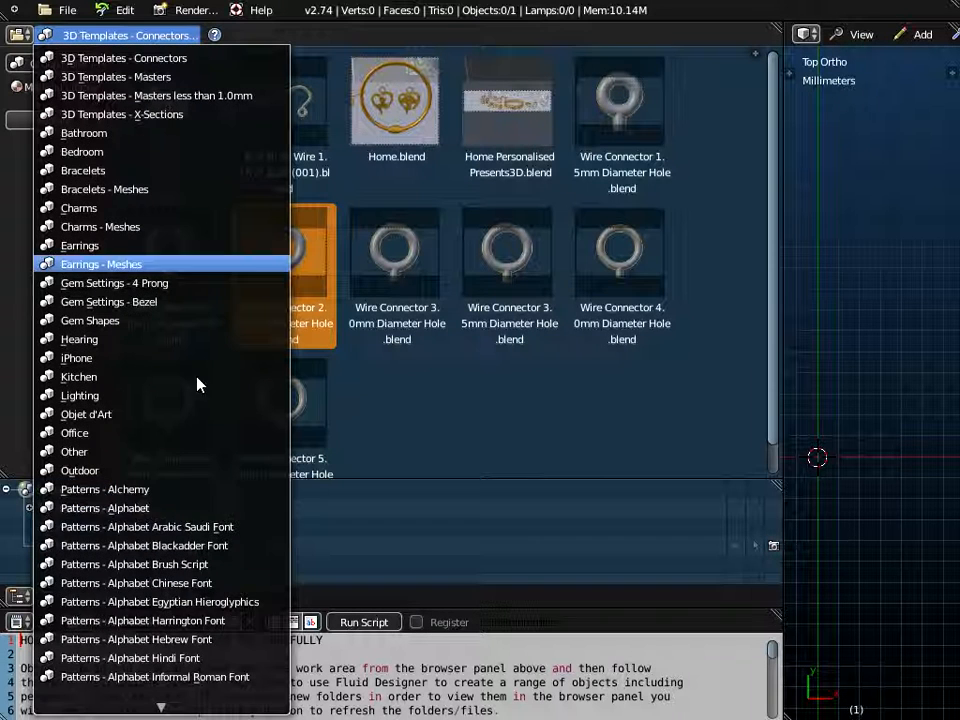
left_click(183, 628)
scroll(612, 256, "down", 5)
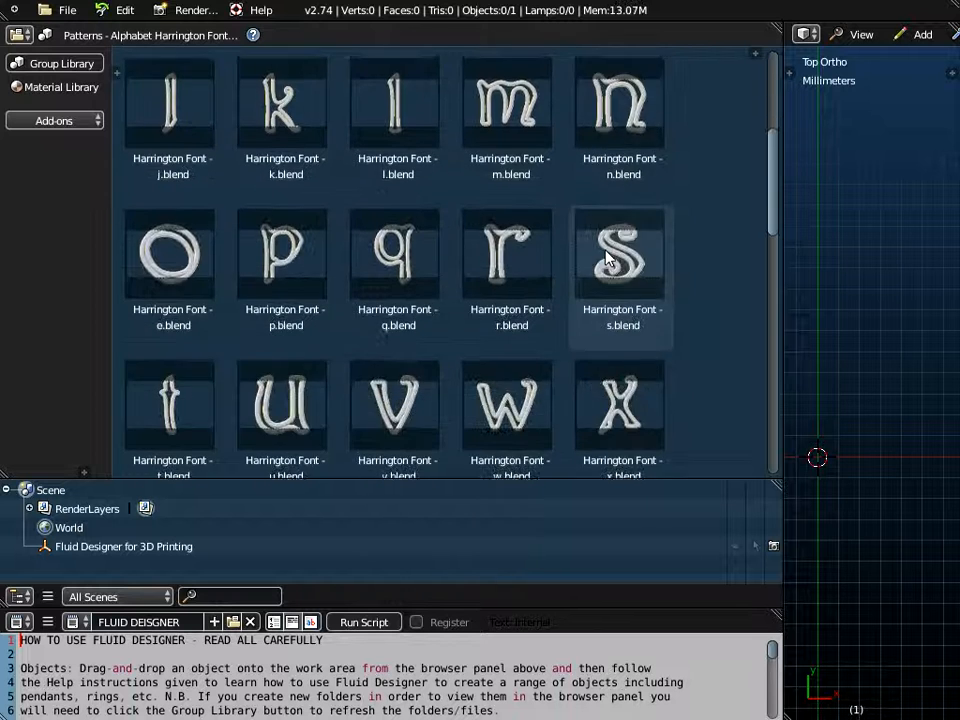
scroll(607, 256, "down", 6)
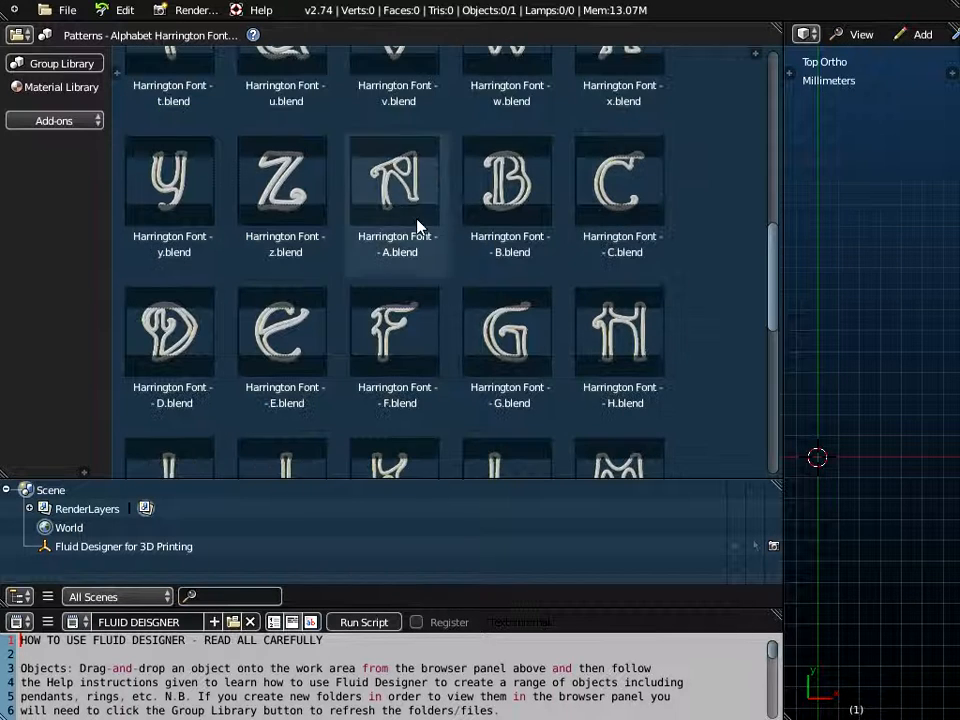
left_click(396, 177)
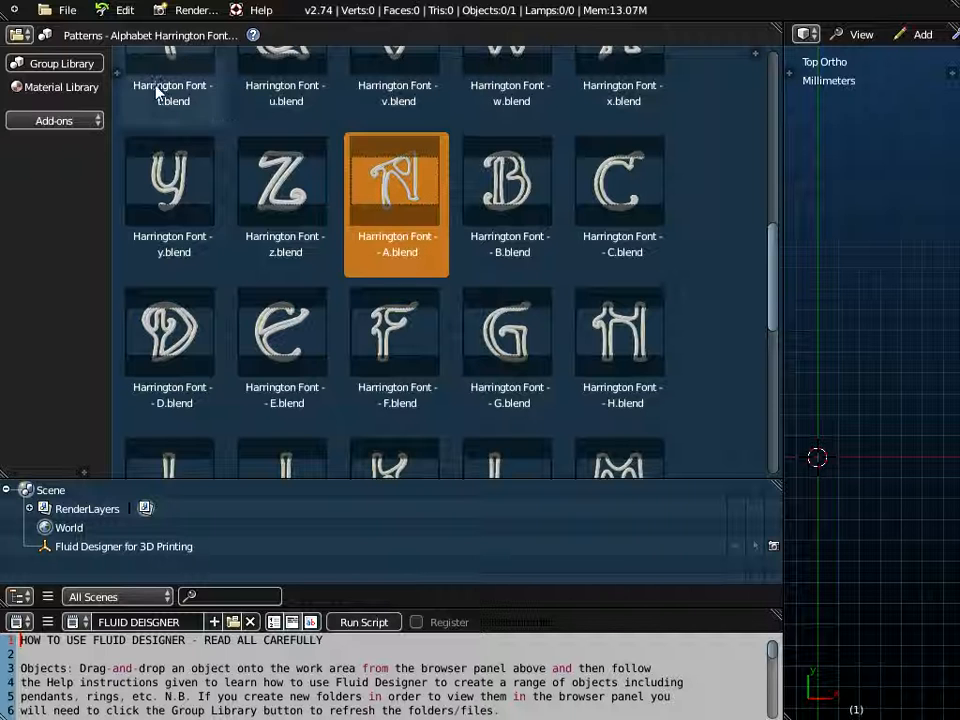
- Load Celtic Knot Earring 4-Leaf (002) MASTER from the Earrings library into the work area
left_click(86, 36)
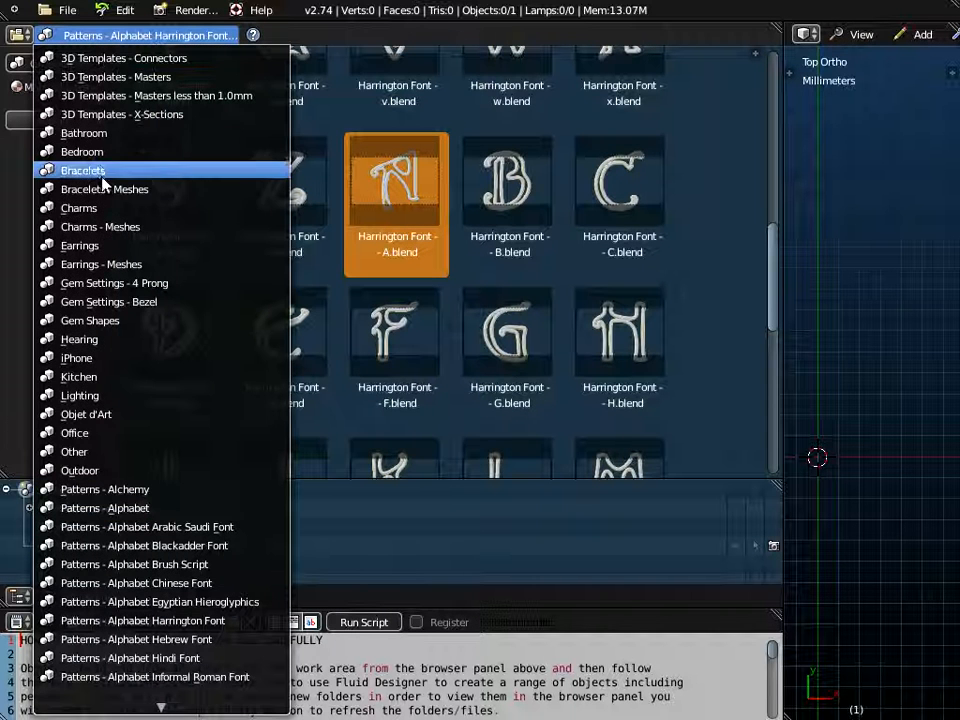
left_click(92, 250)
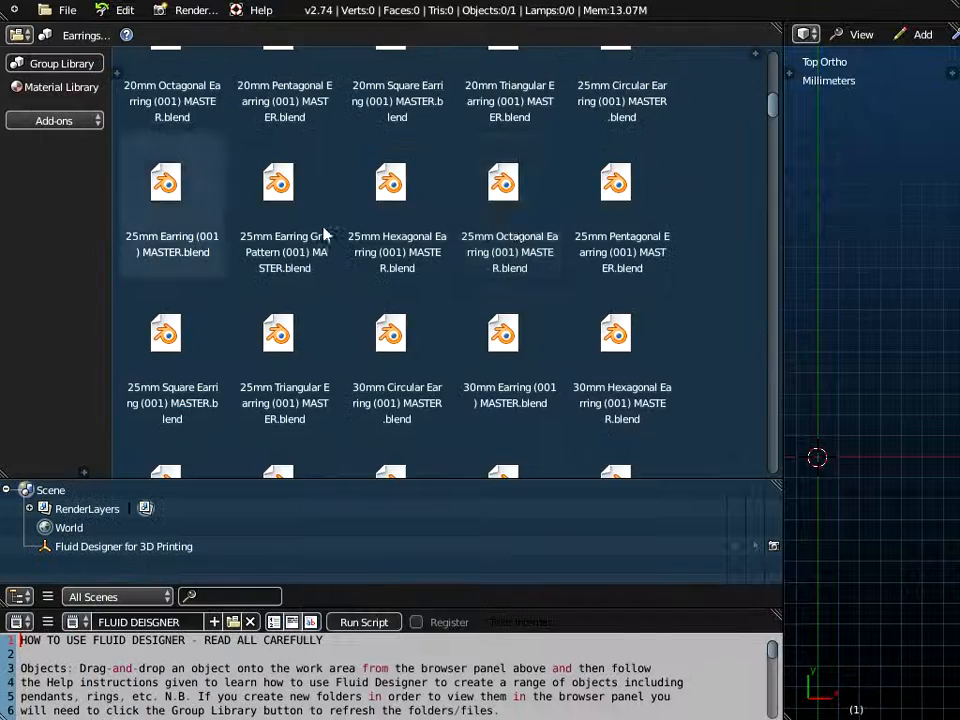
scroll(510, 231, "down", 5)
scroll(516, 233, "down", 10)
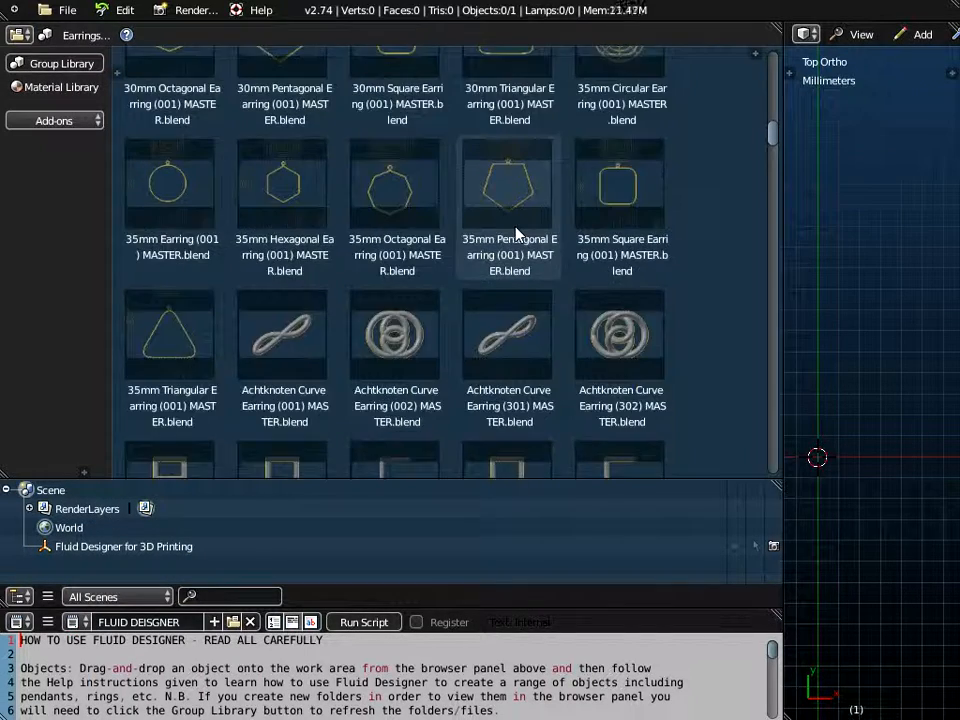
scroll(516, 233, "down", 10)
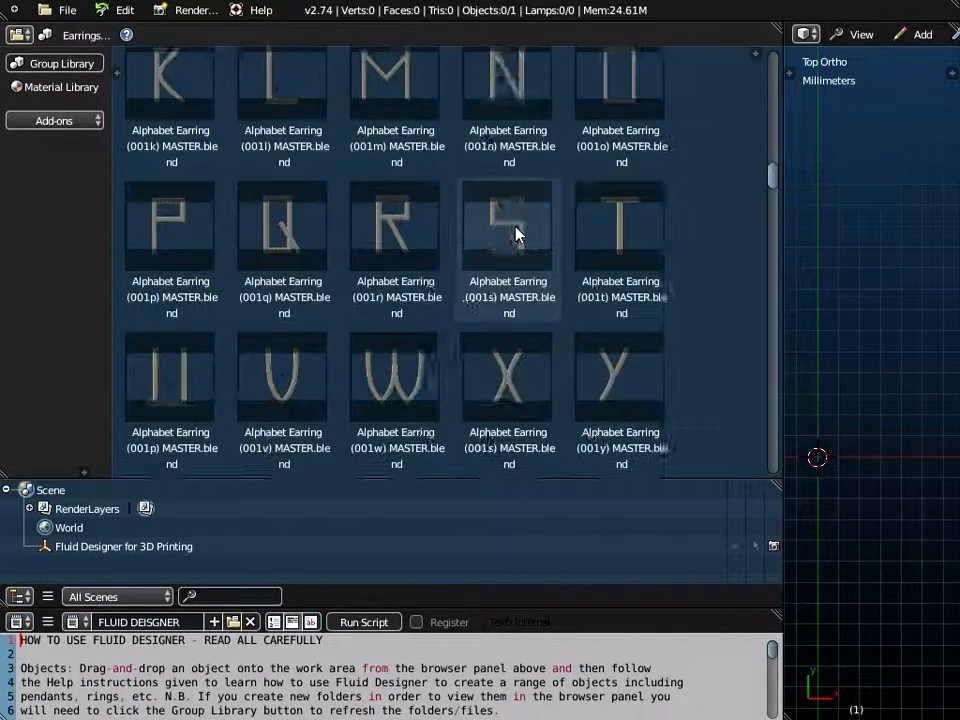
scroll(516, 233, "down", 8)
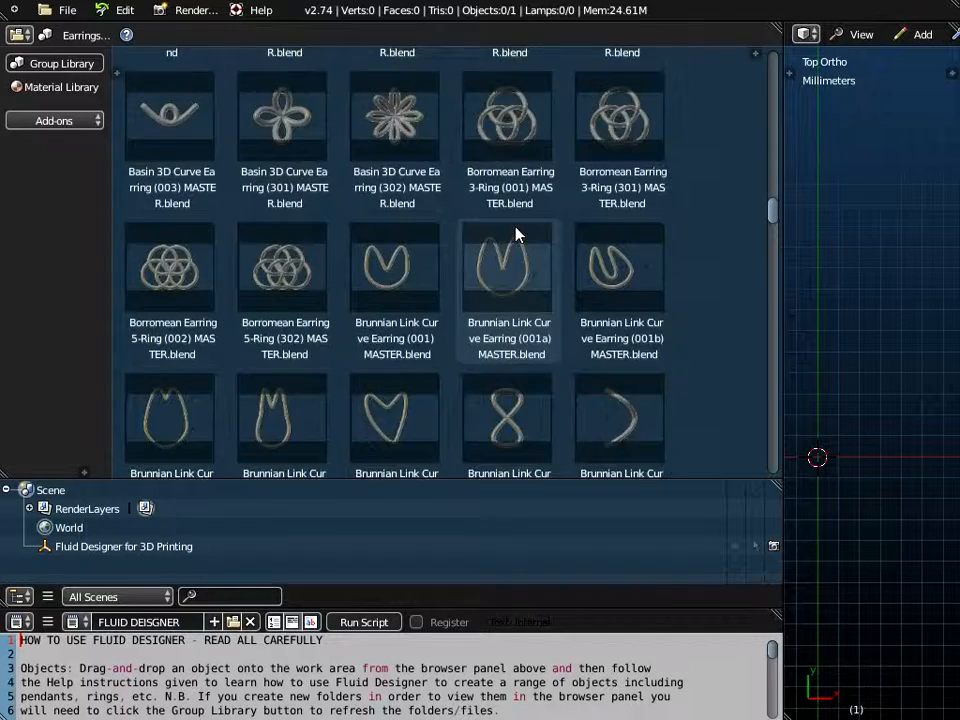
scroll(516, 233, "down", 4)
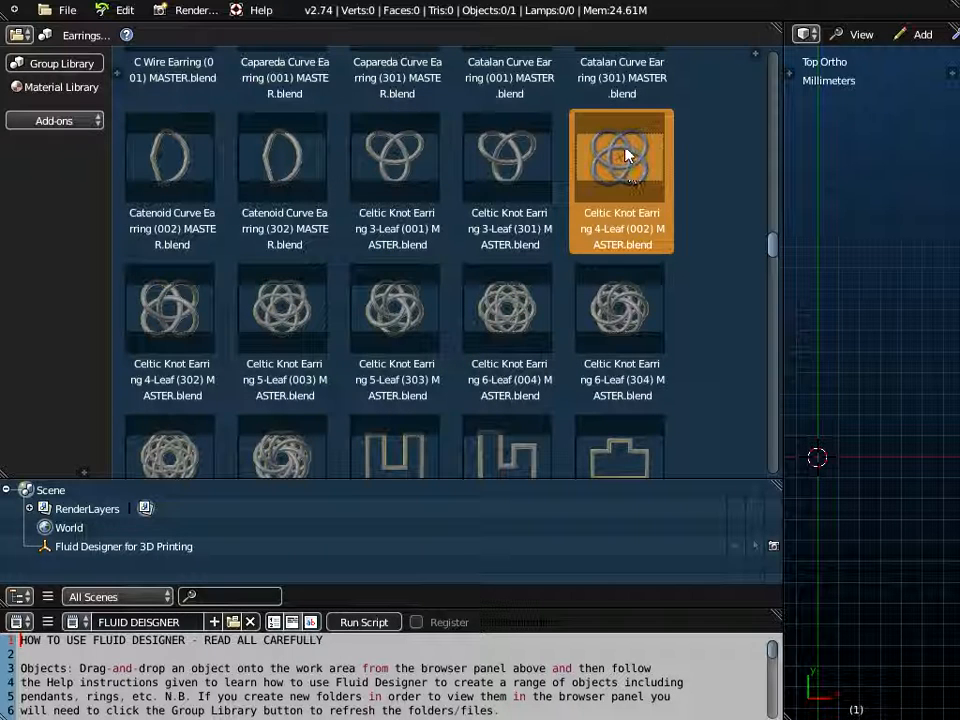
left_click_drag(617, 163, 816, 222)
left_click_drag(816, 215, 816, 222)
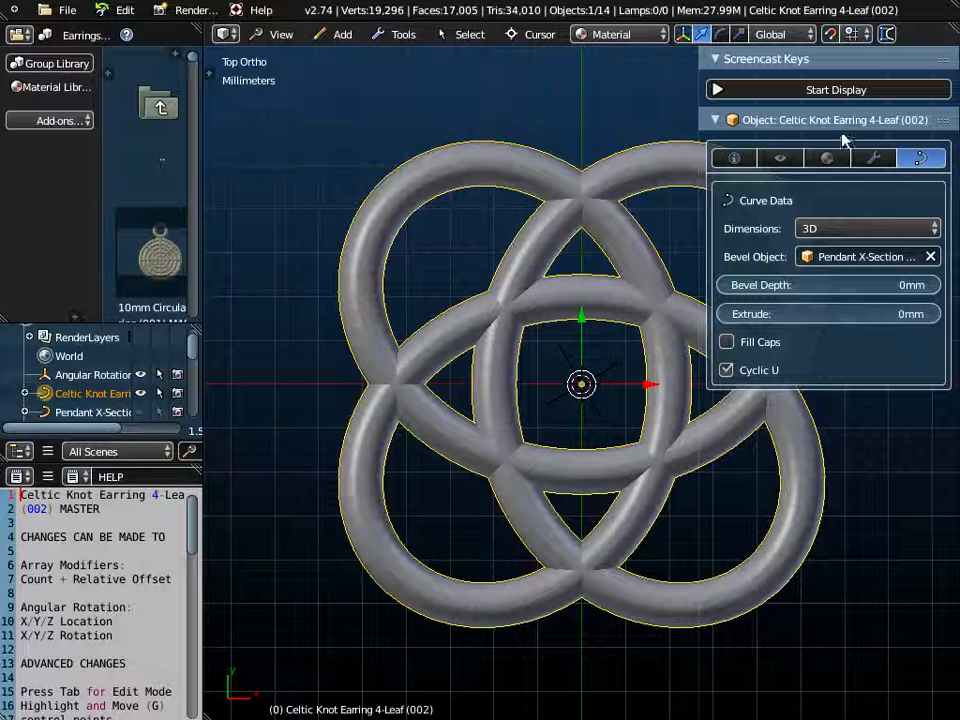
- Start the Screencast Keys display and collapse its settings
left_click(842, 89)
left_click(828, 62)
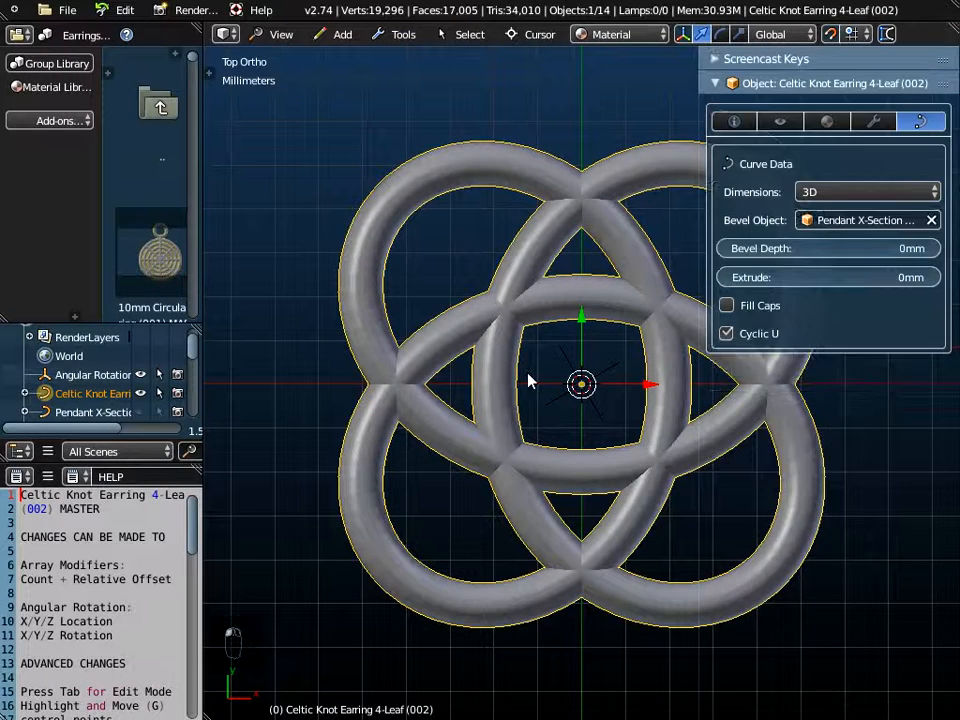
scroll(559, 556, "down", 5)
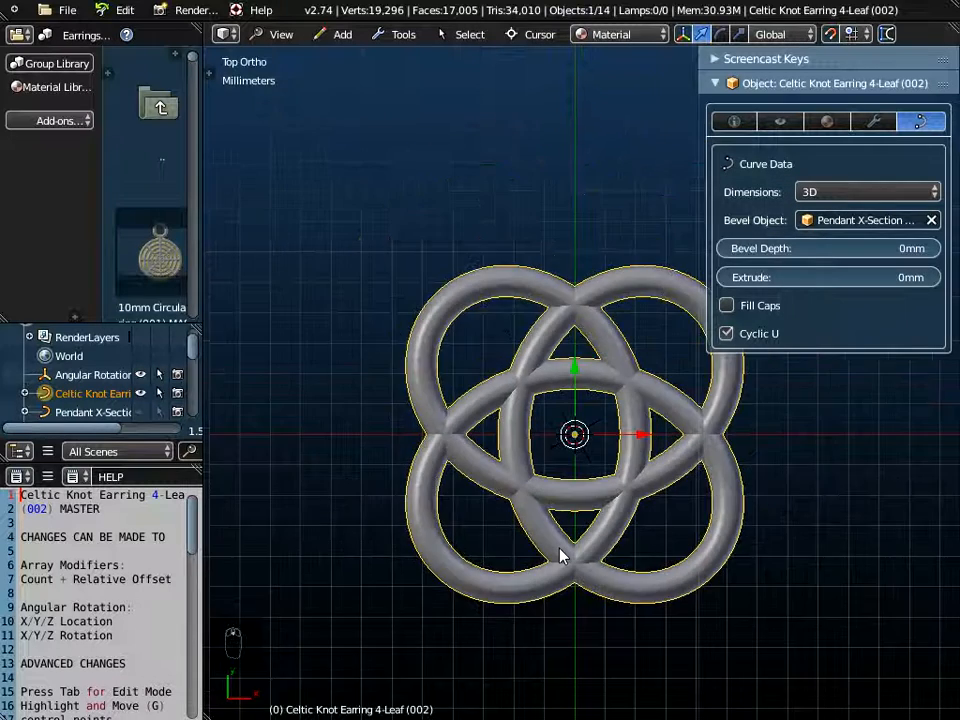
middle_click_drag(602, 562, 513, 412, "shift")
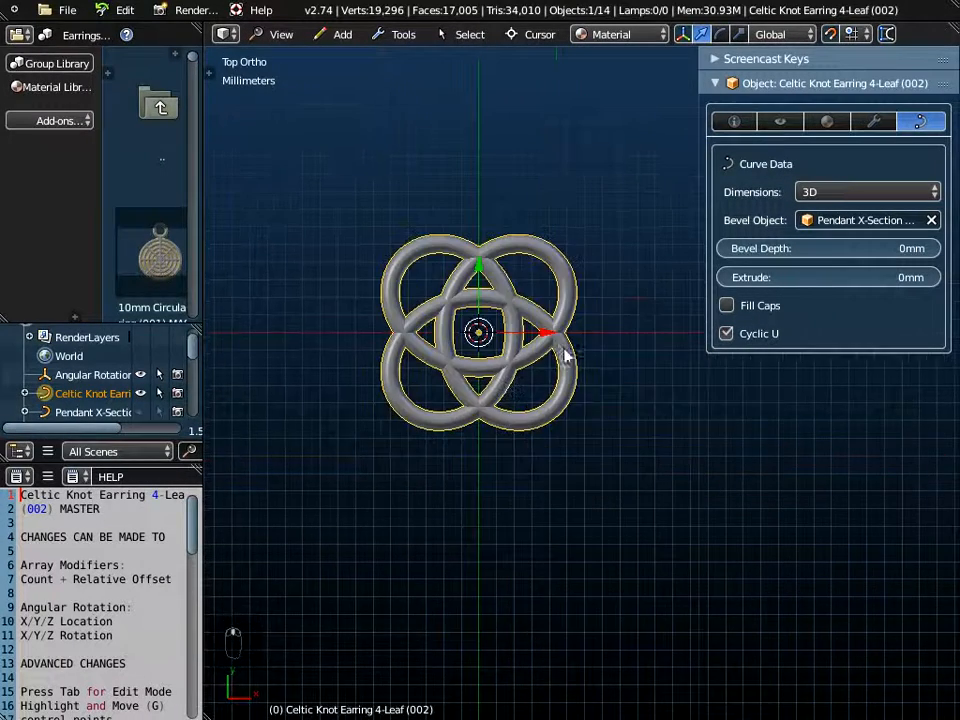
- Try a count of 4 in the knot's Set the Columns array modifier
left_click(876, 122)
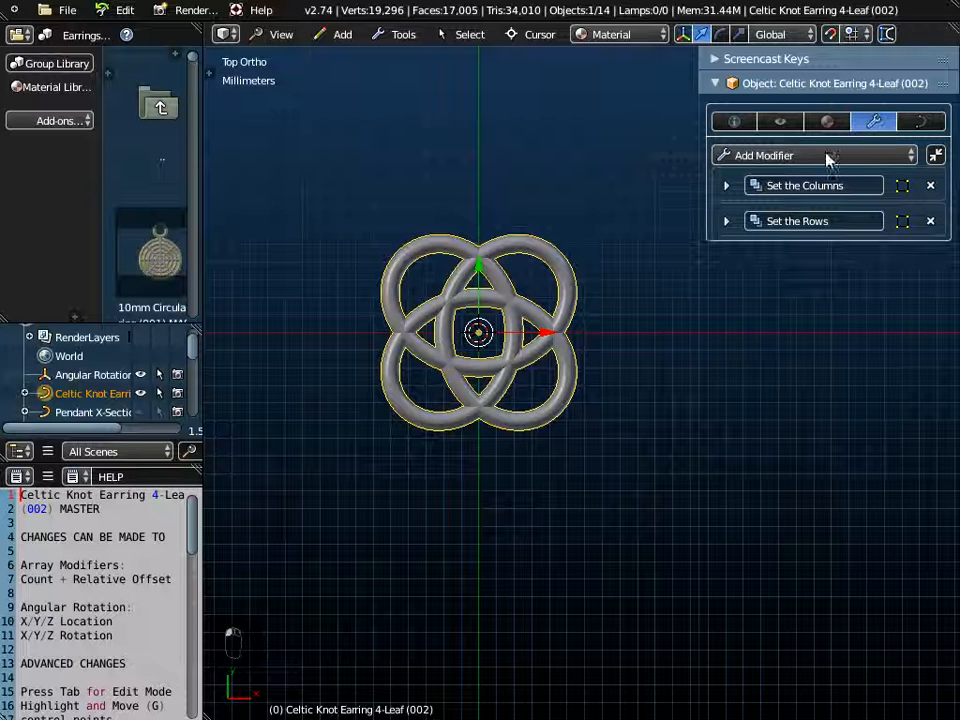
left_click(727, 187)
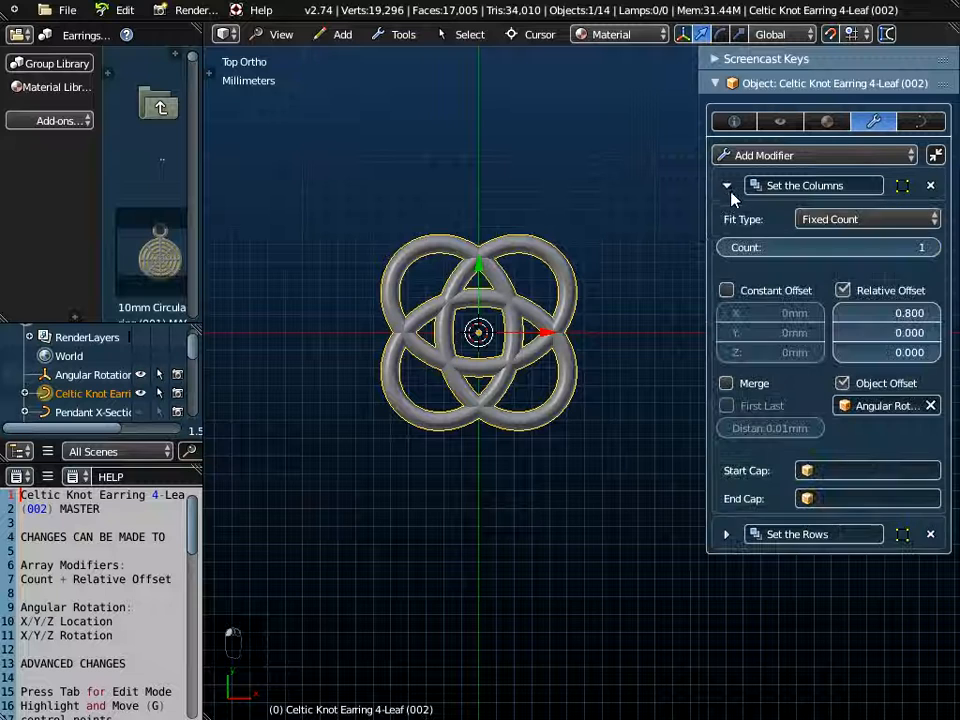
left_click(934, 246)
left_click(934, 246)
left_click(934, 246)
left_click(934, 246)
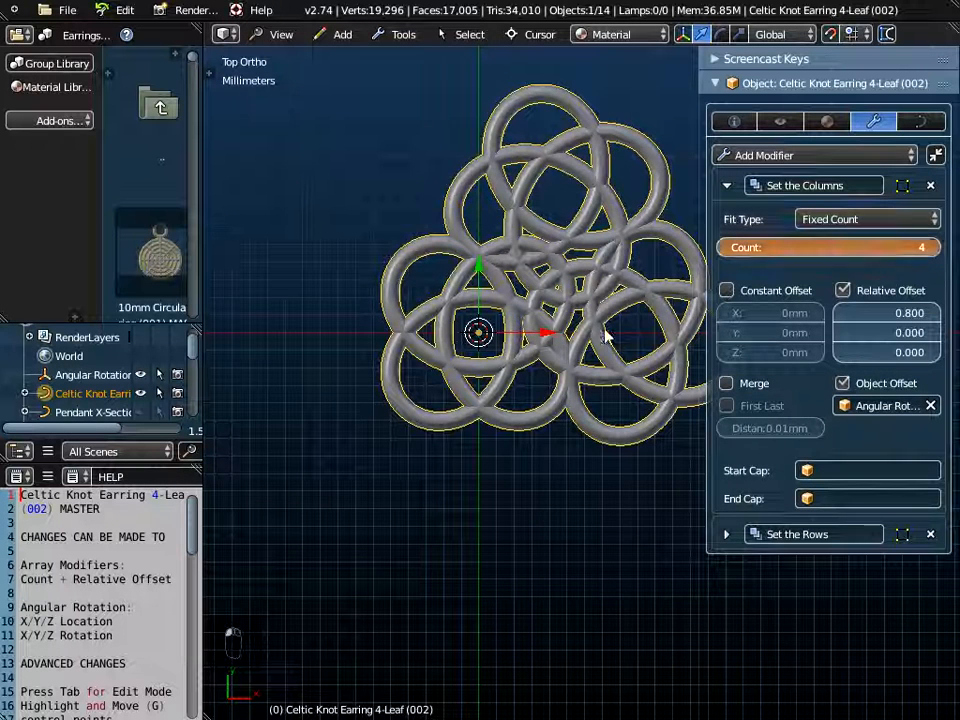
scroll(506, 361, "down", 3)
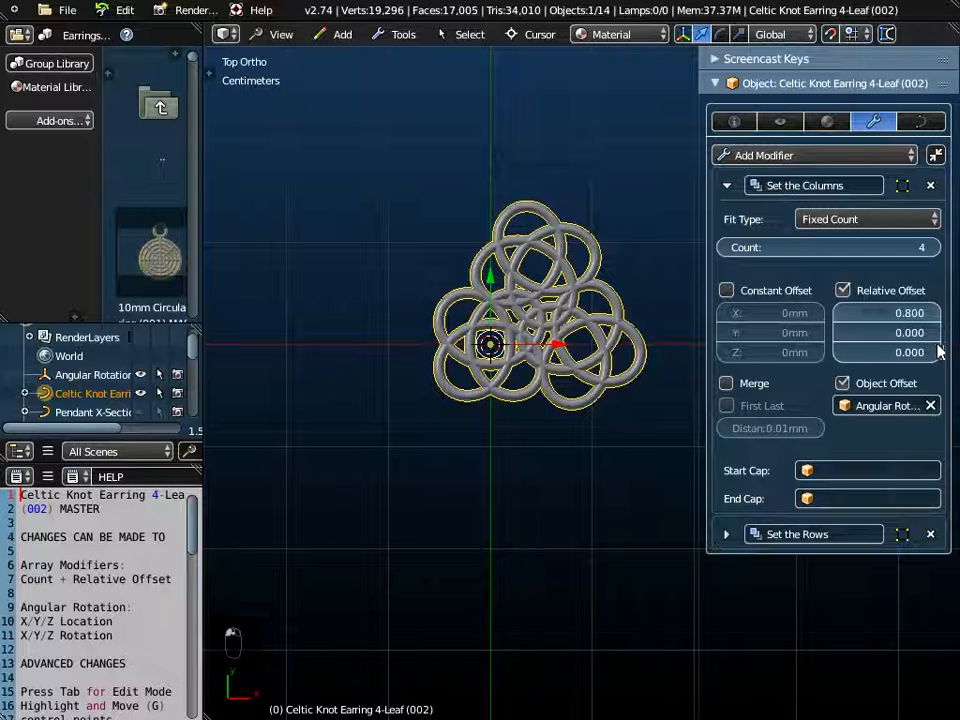
- Set the Set the Columns modifier's X relative offset to 1.000 and its count to 1
left_click(722, 247)
left_click(935, 314)
left_click(935, 314)
left_click(723, 249)
left_click(723, 250)
left_click(724, 251)
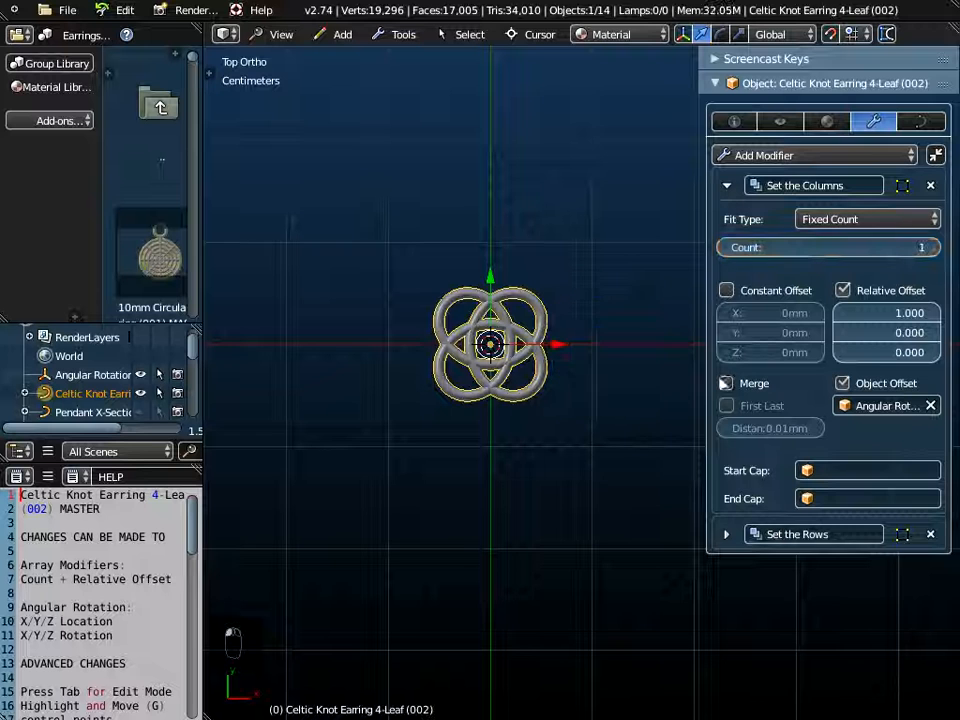
- Set the count of the knot's Set the Rows modifier to 2 and collapse the Set the Columns settings
left_click(727, 533)
left_click(913, 596)
left_click(913, 596)
left_click(913, 597)
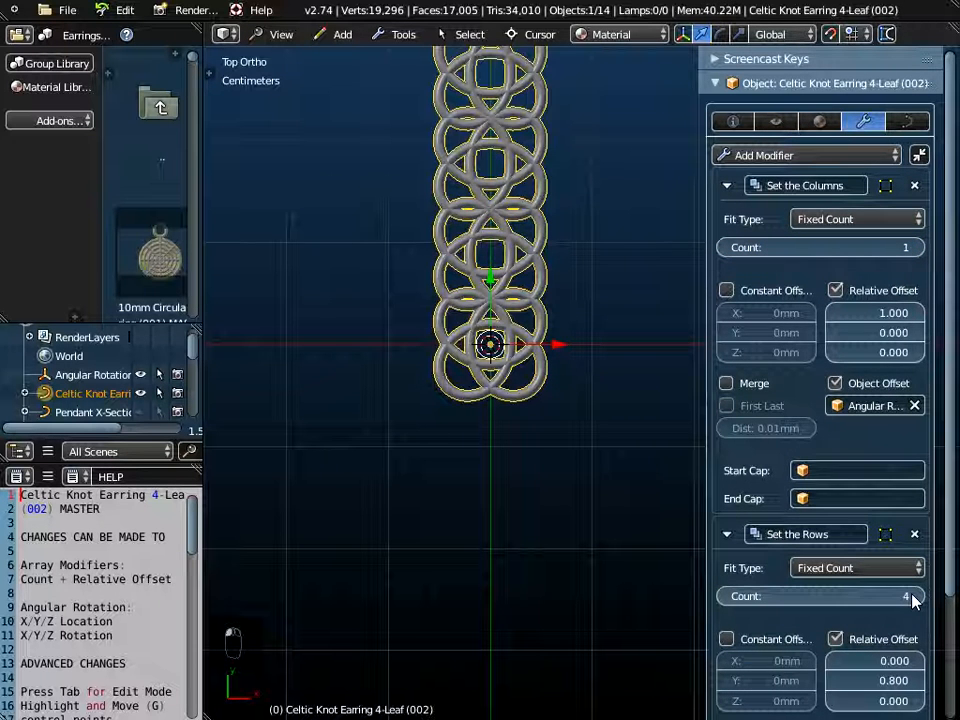
left_click(724, 597)
left_click(724, 597)
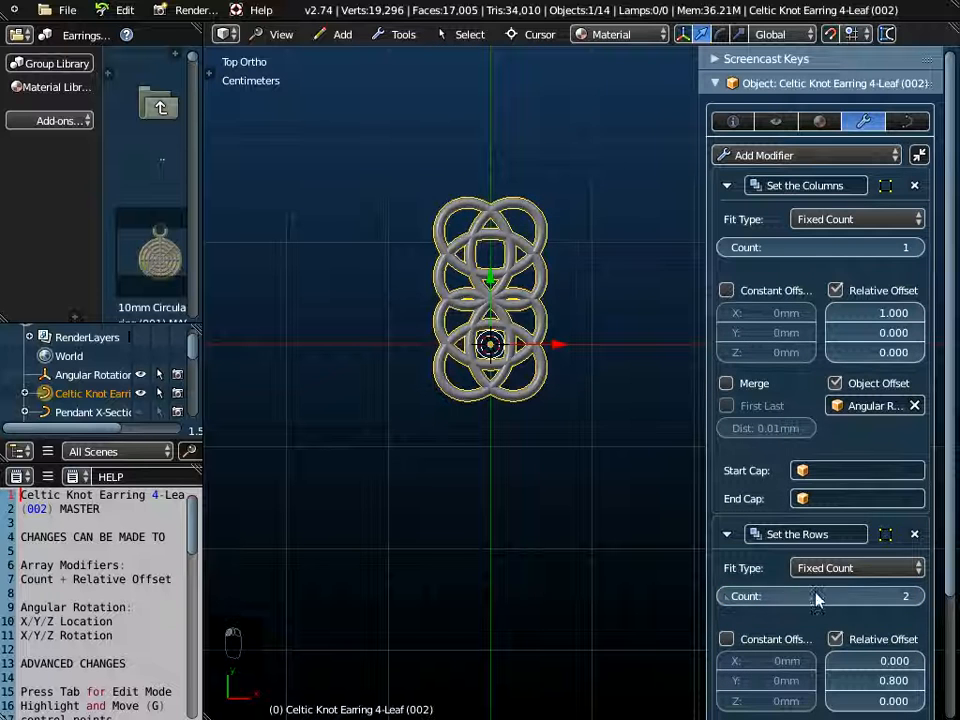
left_click(727, 186)
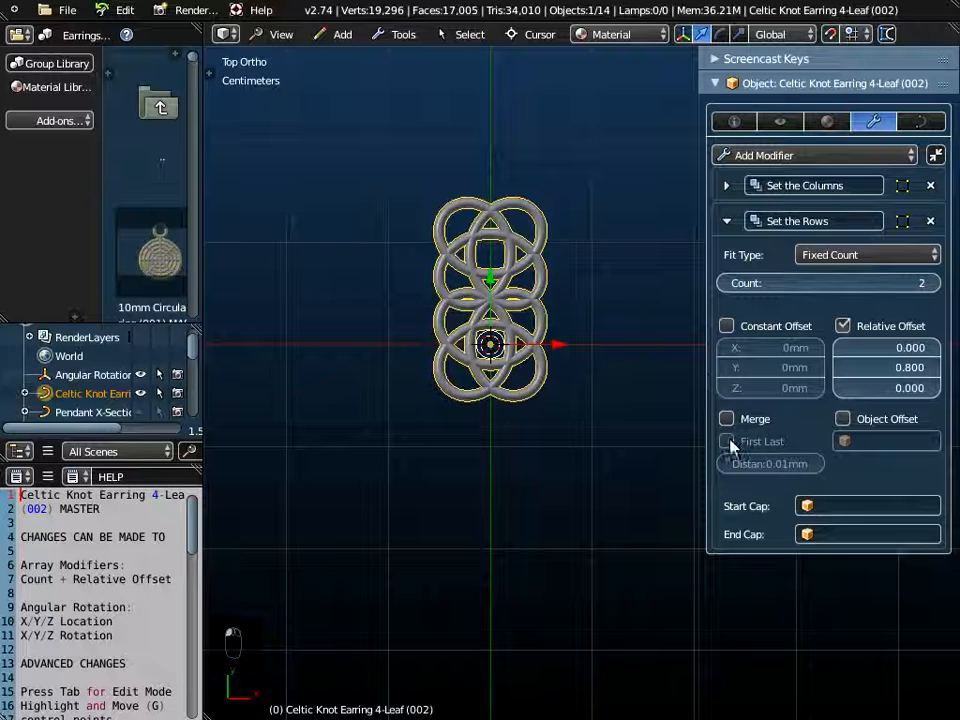
- Try Y relative offsets down to 0.500 for the knot rows, restore 0.800, and collapse the Set the Rows settings
scroll(527, 285, "up", 4)
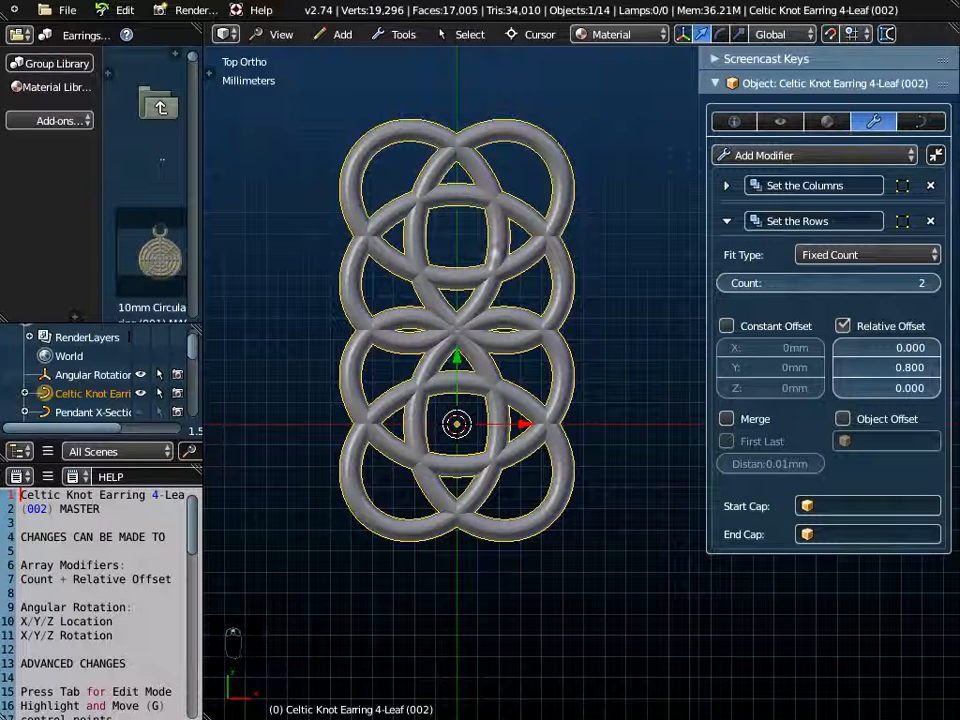
left_click(840, 368)
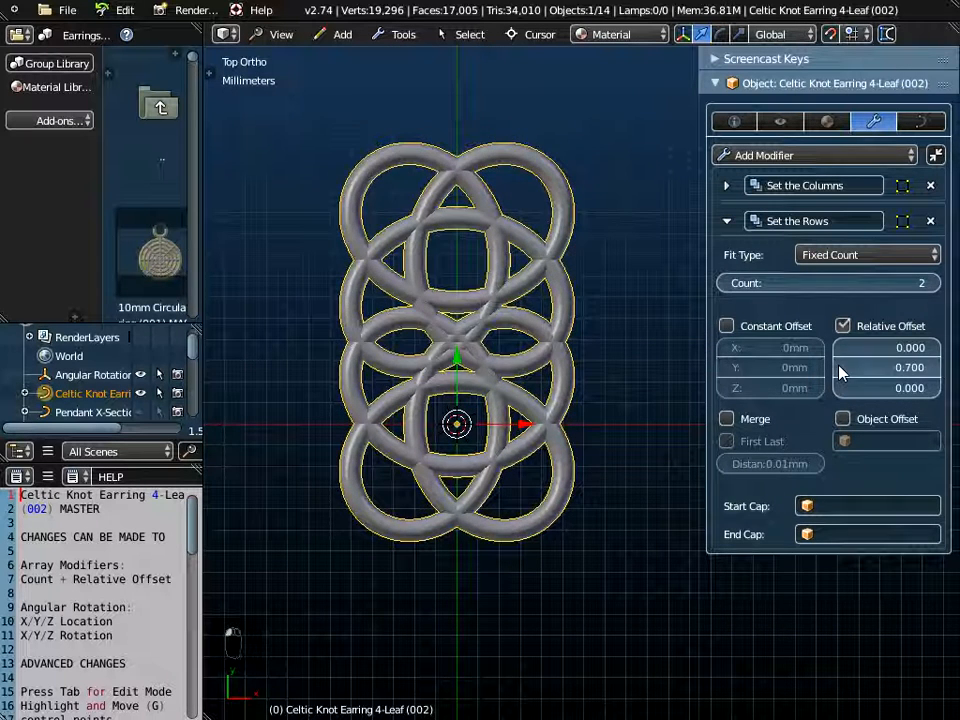
left_click(840, 368)
left_click(840, 368)
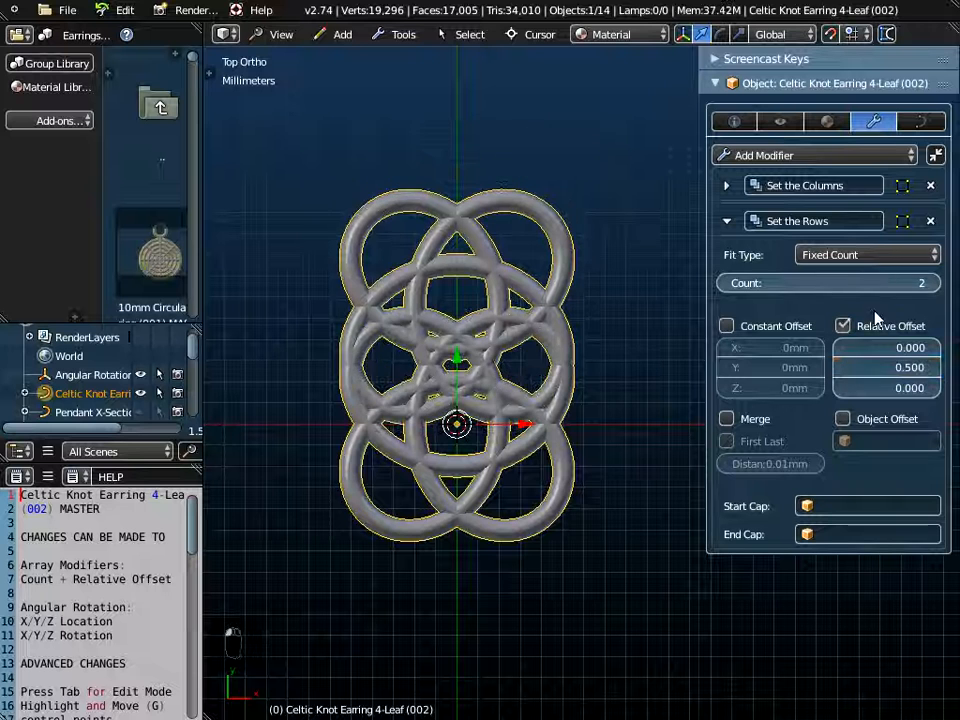
left_click(937, 368)
left_click(937, 368)
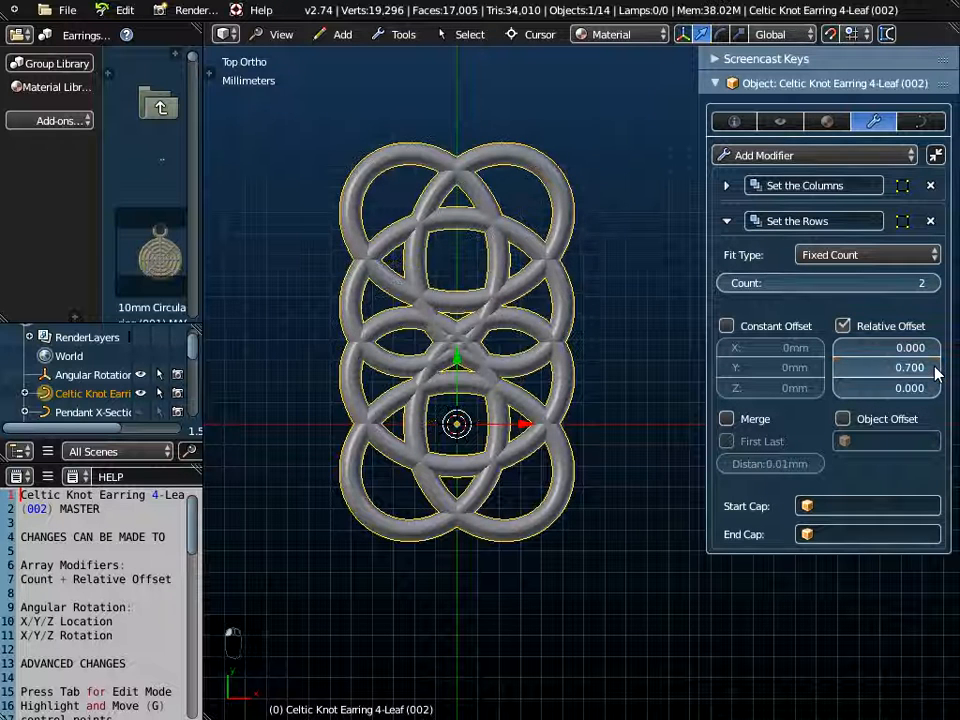
left_click(937, 368)
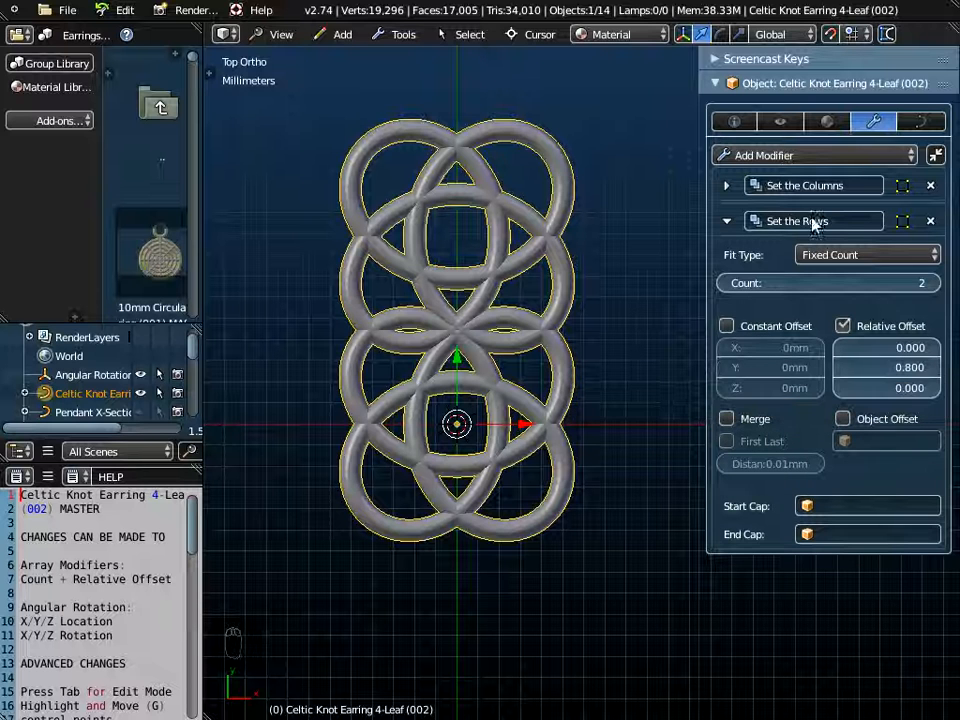
left_click(727, 224)
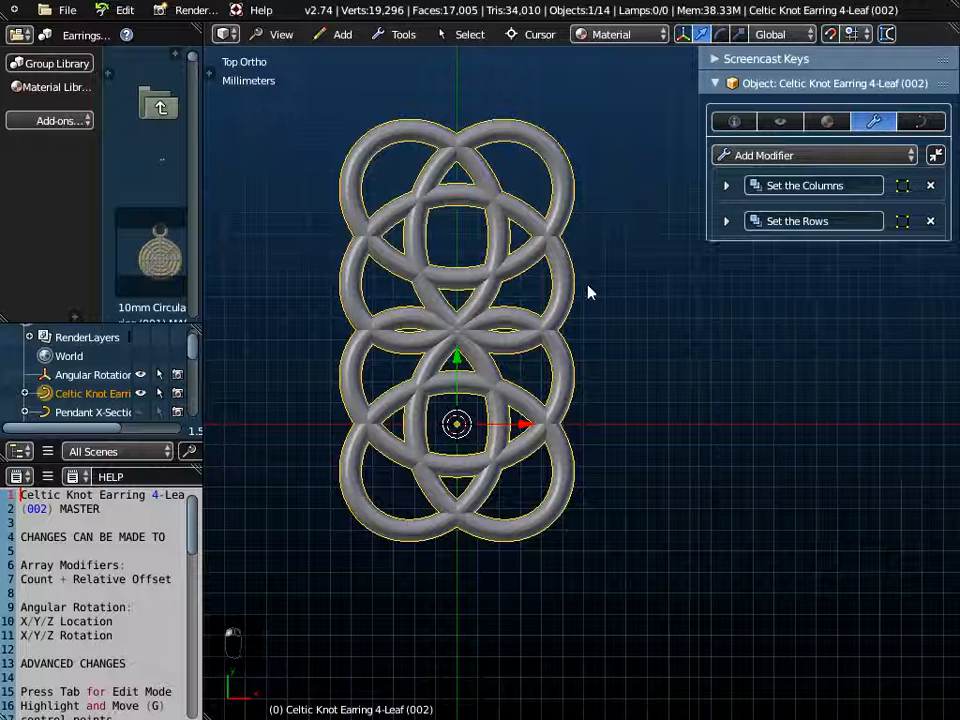
scroll(456, 315, "down", 2)
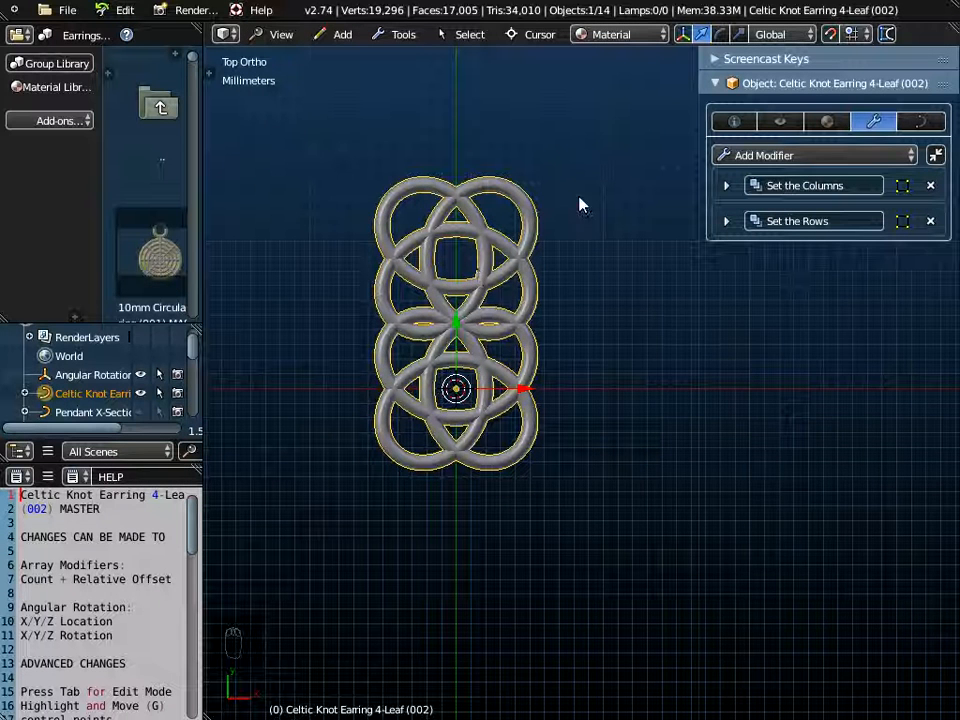
- Set the knot curve's bevel object to Pendant X-Section 0.8mm x 0.8mm
left_click(921, 122)
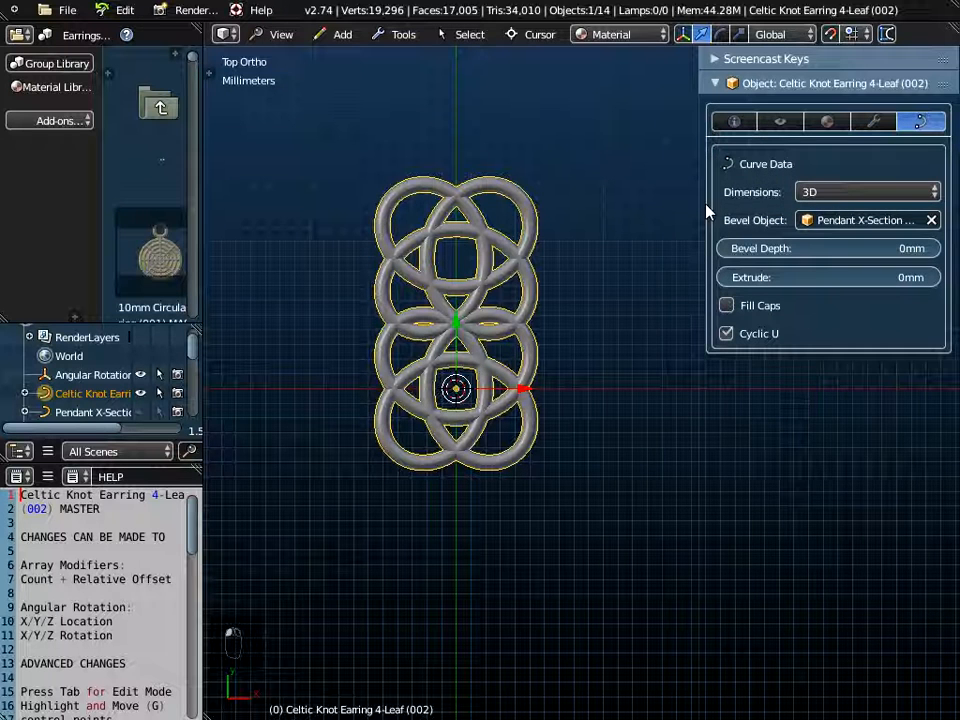
left_click_drag(697, 197, 592, 195)
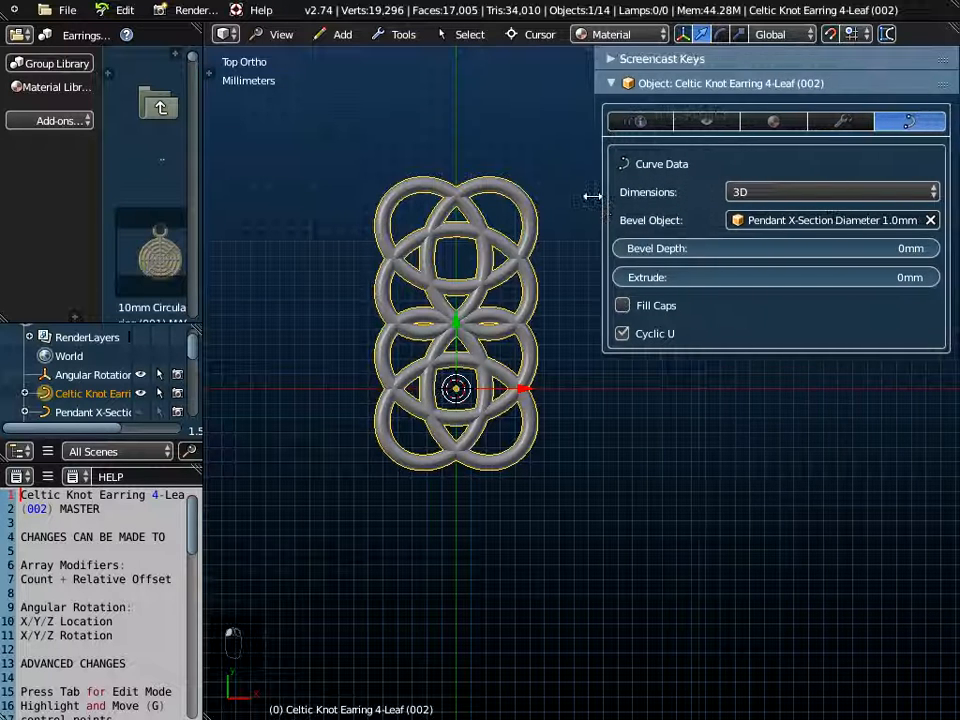
left_click(836, 220)
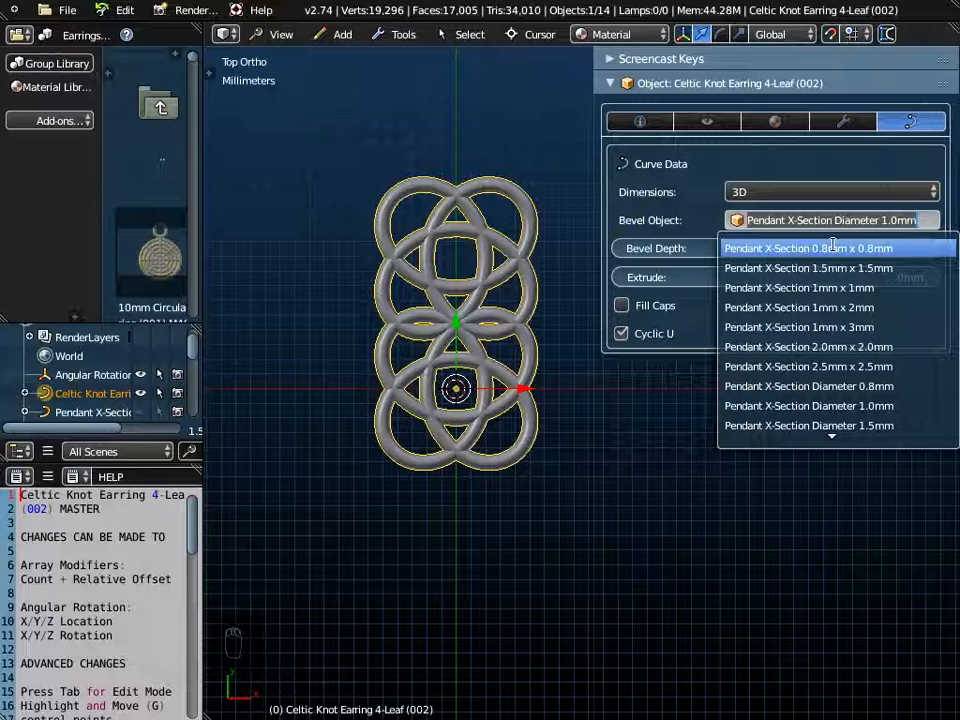
left_click(832, 247)
scroll(445, 305, "up", 2)
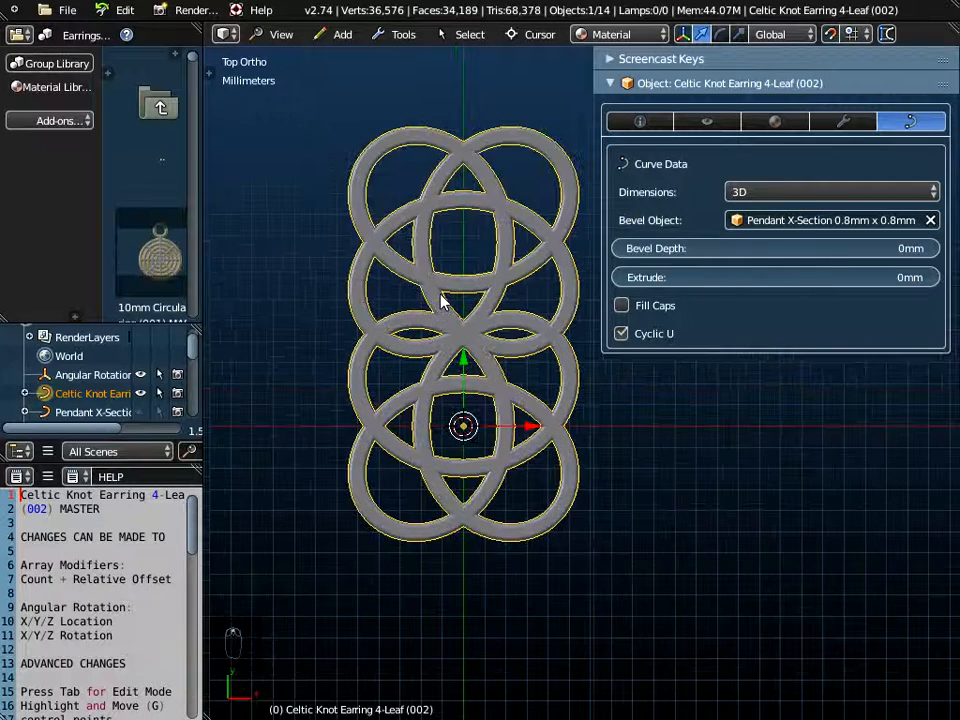
mouse_move(480, 414)
middle_mouse_down()
mouse_move(489, 302)
mouse_move(489, 399)
middle_mouse_up()
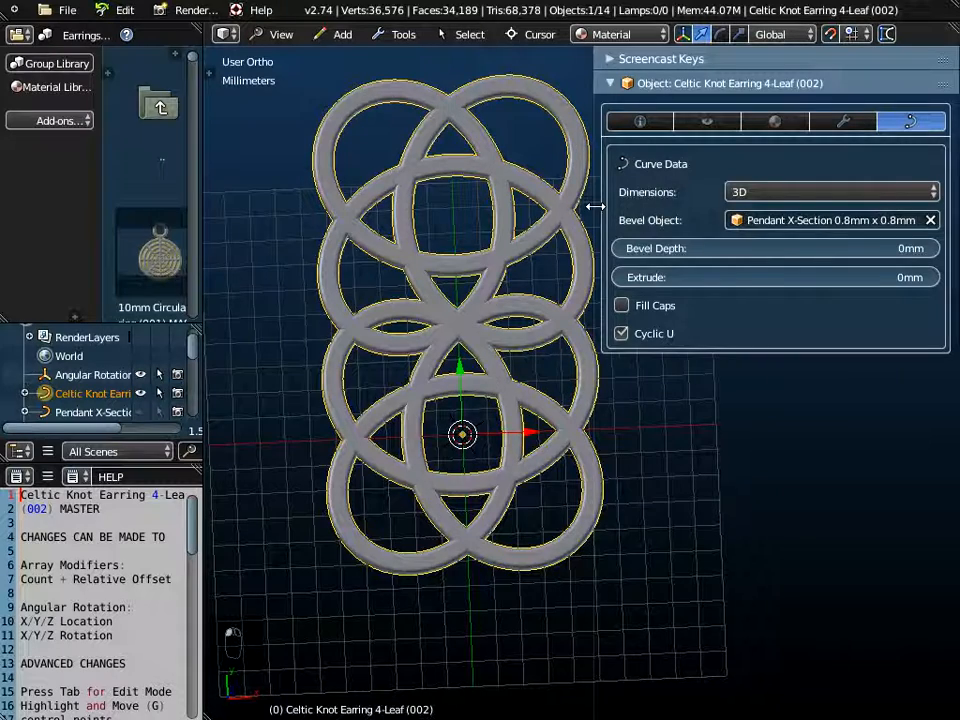
- Try Pendant X-Section 1mm x 2mm as the knot's bevel object, and restore Pendant X-Section 0.8mm x 0.8mm
left_click_drag(598, 205, 702, 202)
scroll(626, 305, "down", 2)
middle_click_drag(628, 304, 830, 220)
left_click(830, 220)
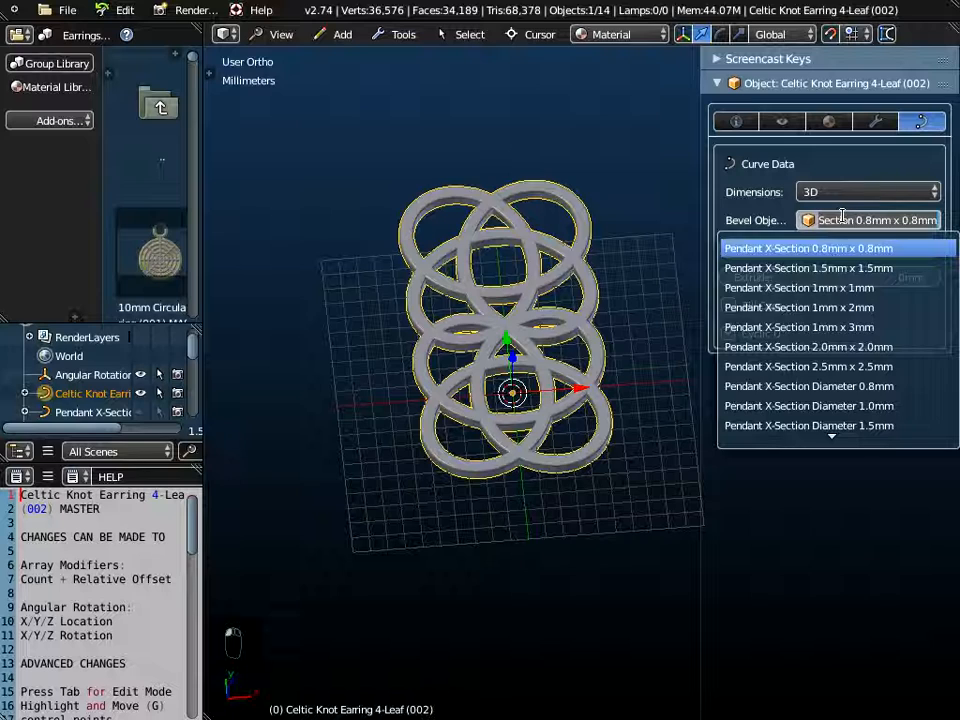
left_click(824, 306)
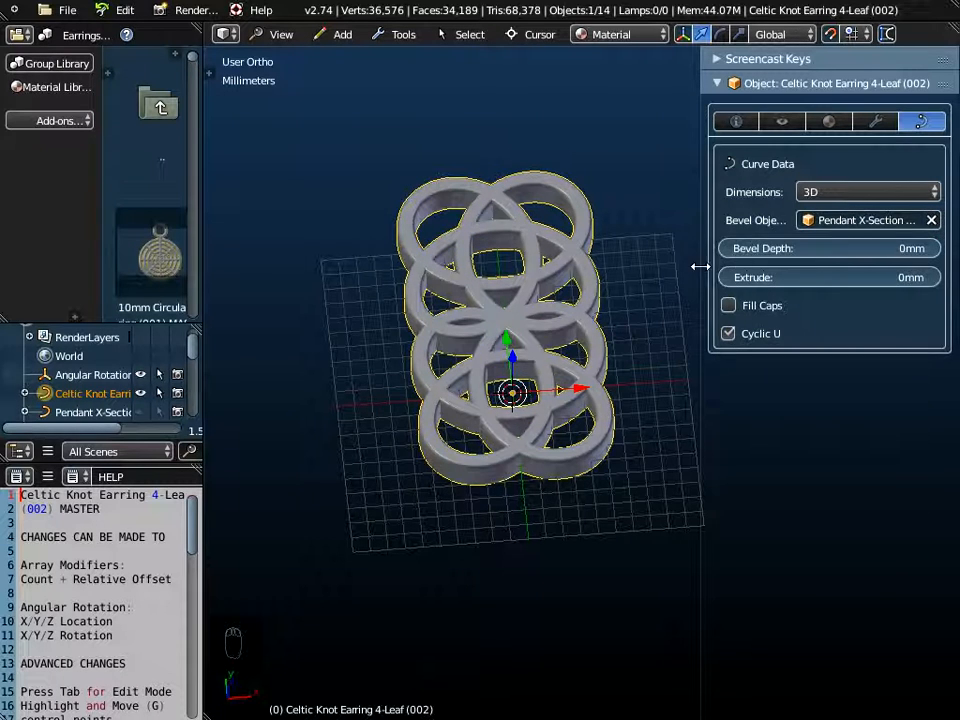
left_click(821, 221)
left_click(823, 247)
middle_click_drag(563, 316, 573, 452)
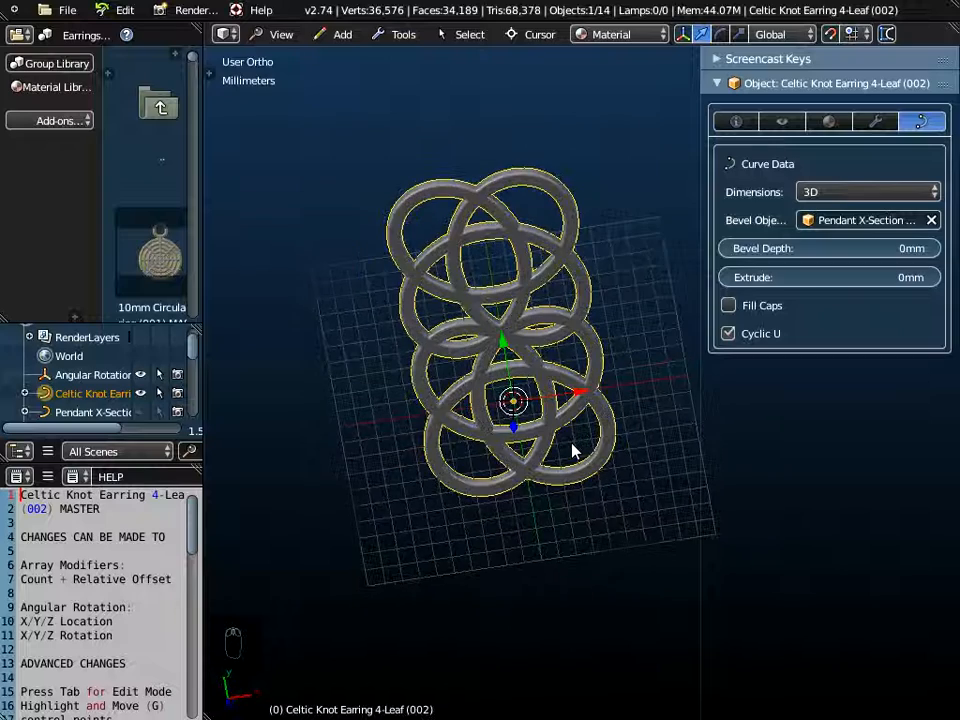
- In top view, append the Harrington Font - A object from Harrington Font – A.blend in the Patterns - Alphabet Harrington Font library folder
left_click(281, 34)
left_click(296, 124)
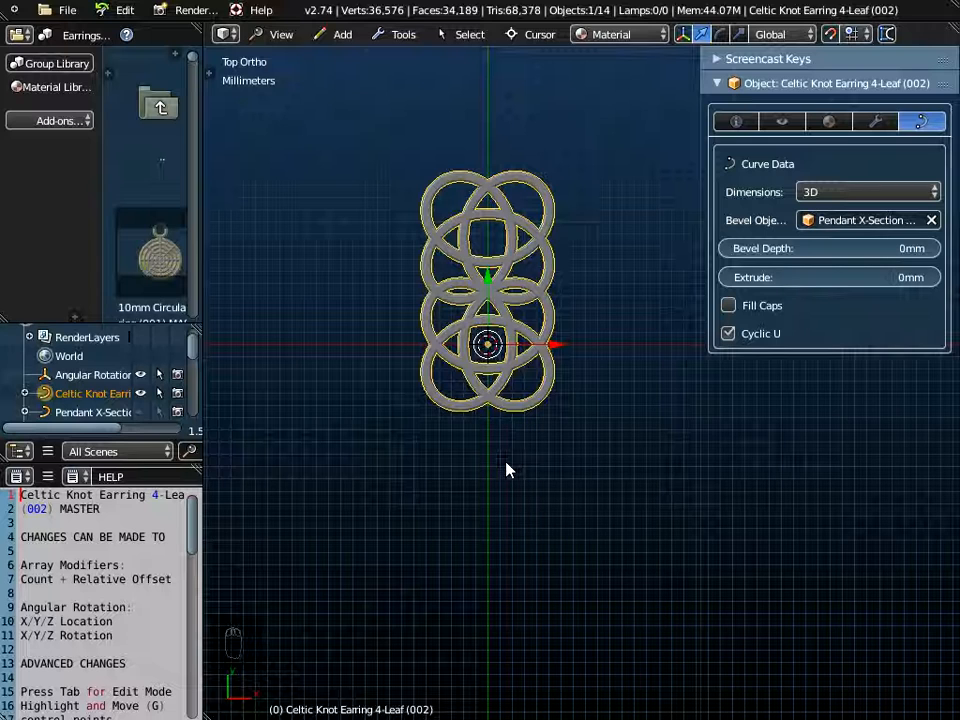
left_click(62, 10)
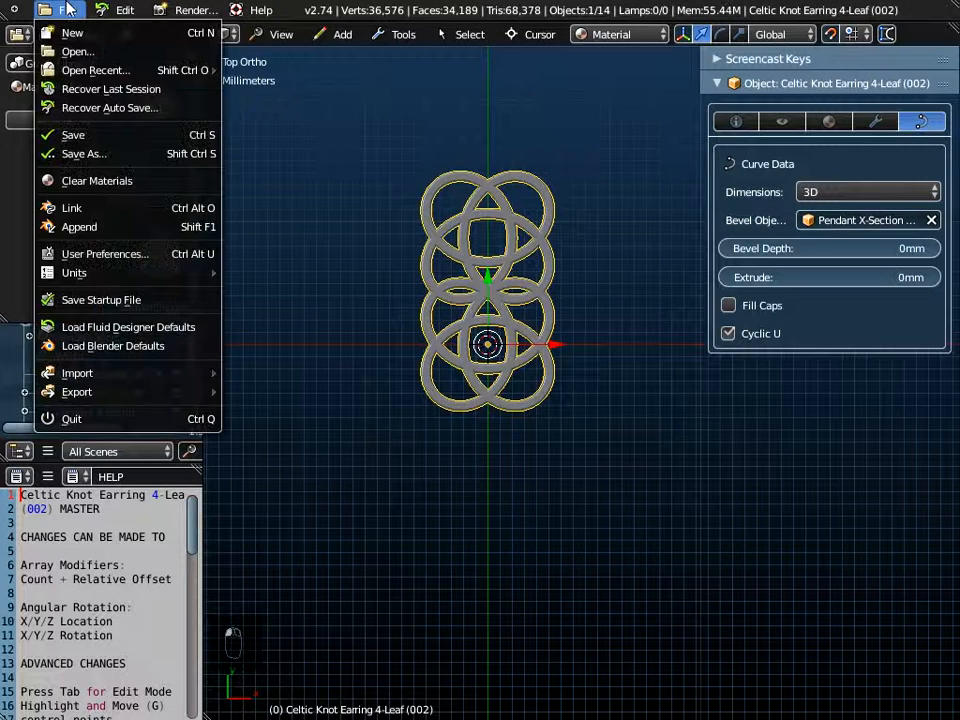
left_click(89, 229)
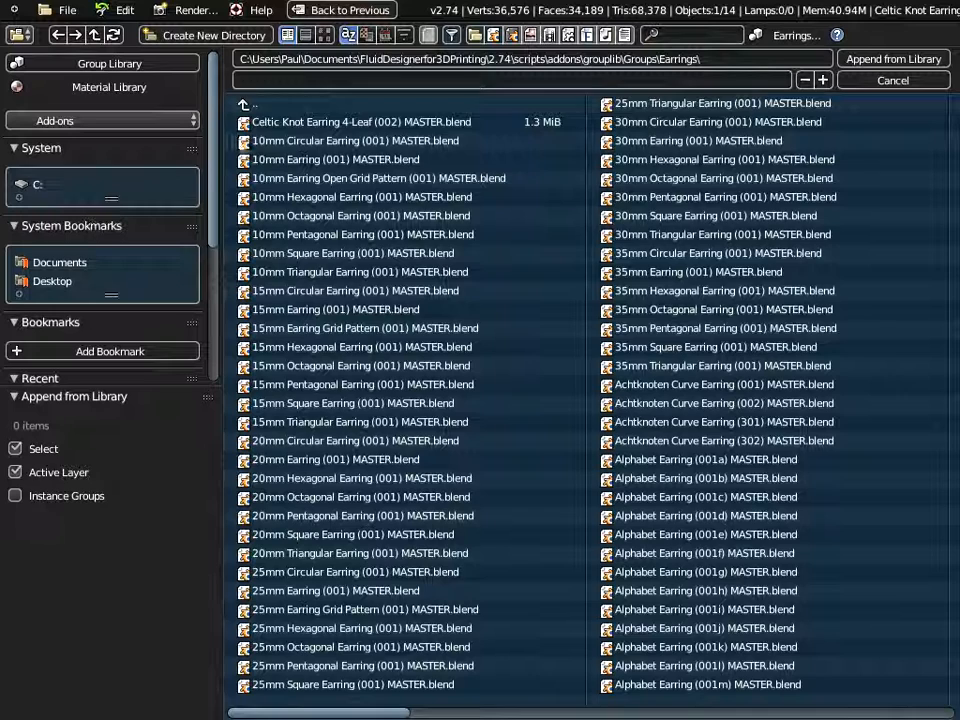
left_click(246, 105)
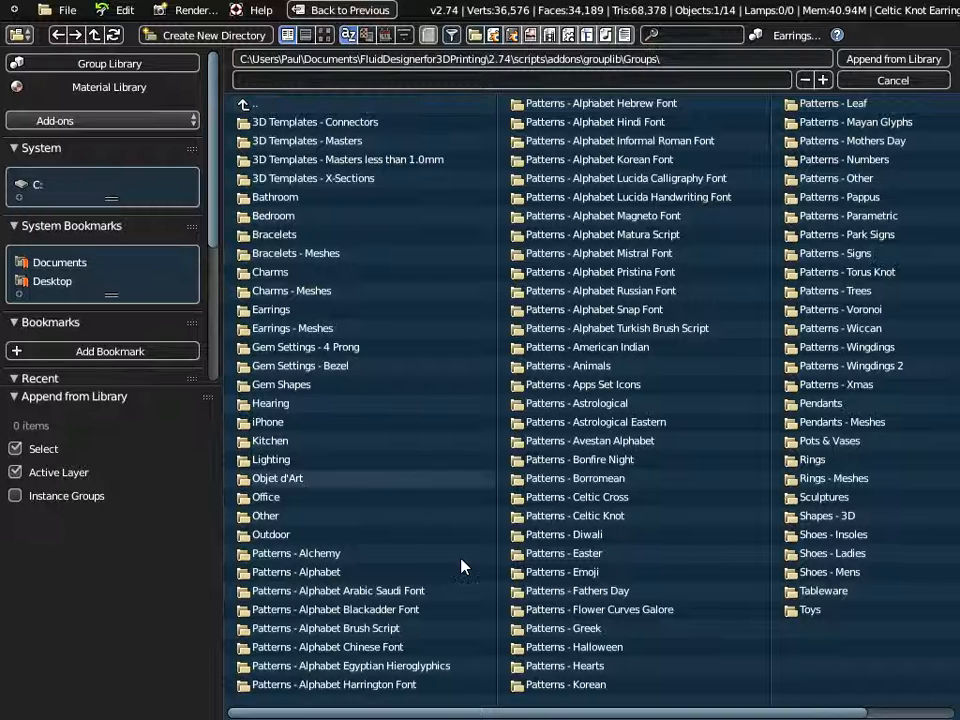
left_click(378, 683)
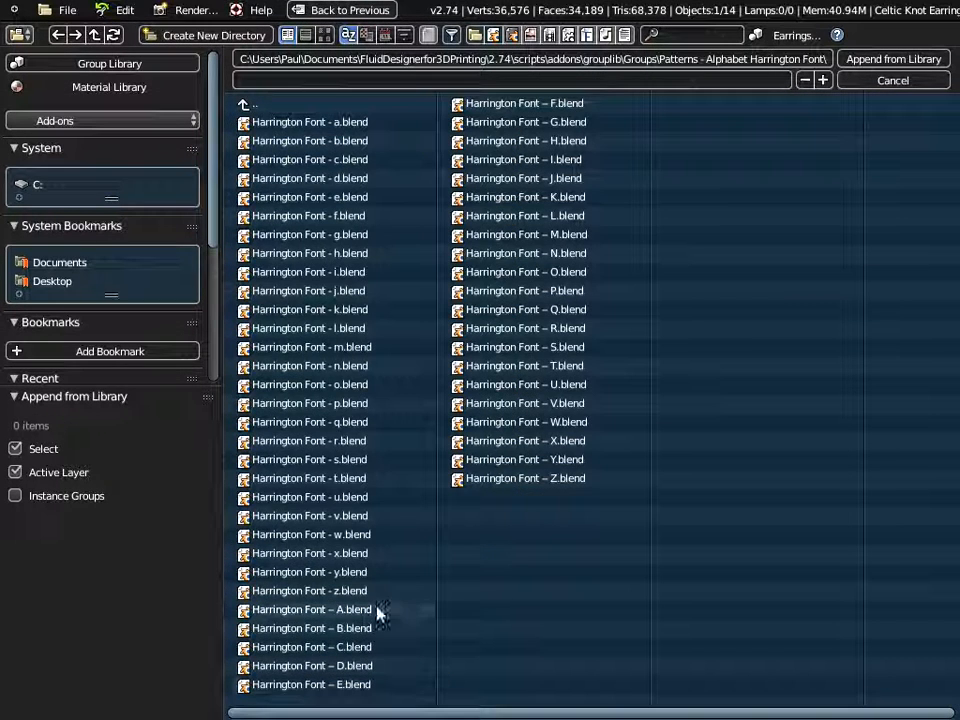
left_click(339, 609)
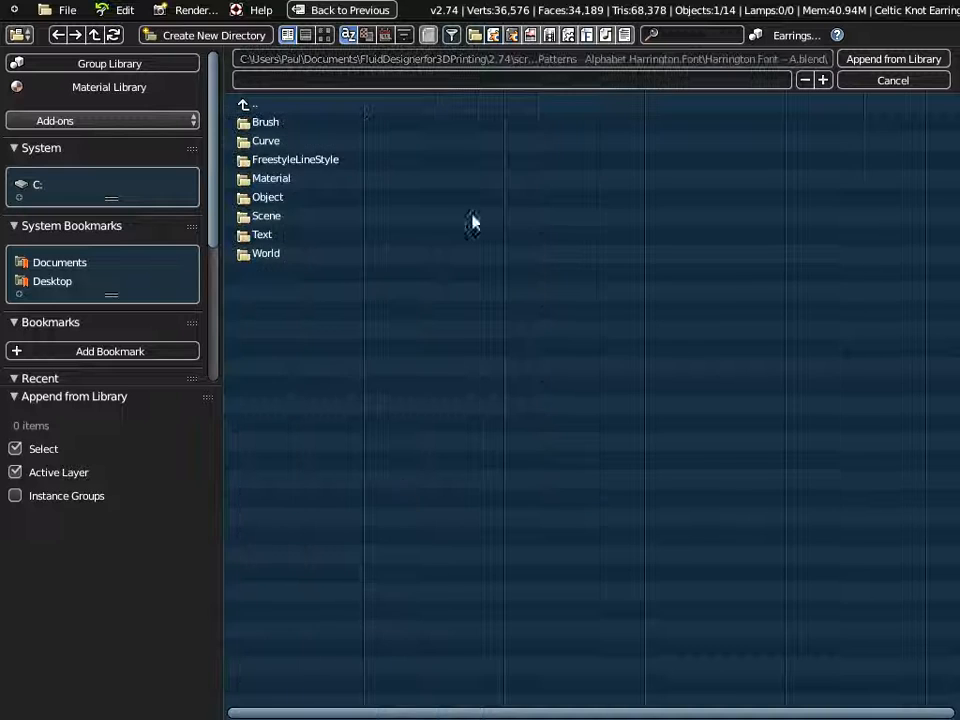
left_click(267, 197)
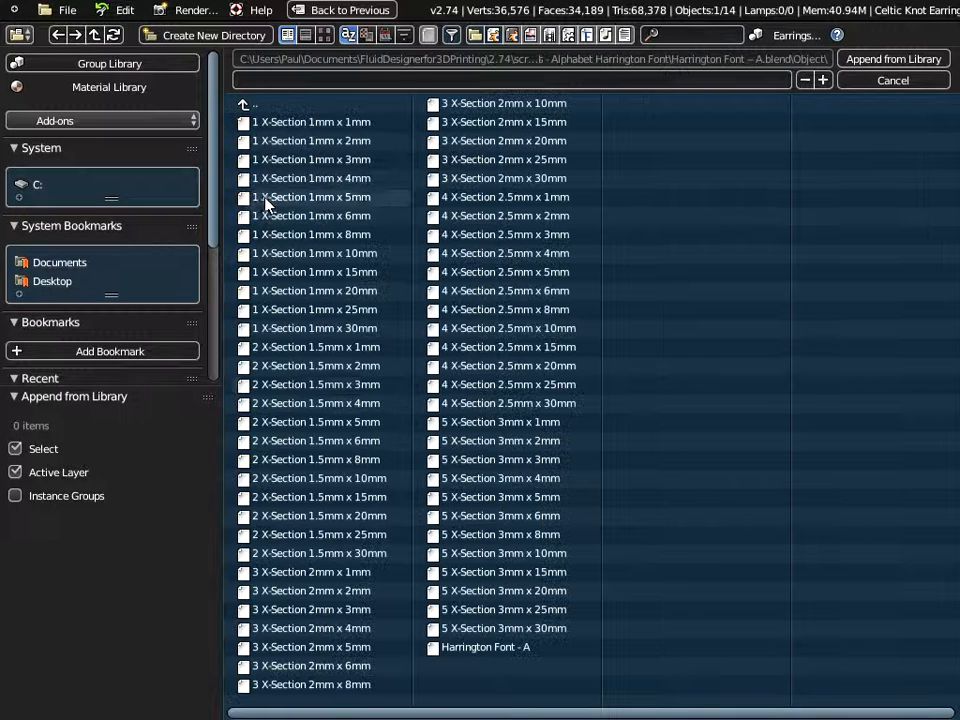
left_click(478, 648)
left_click(896, 59)
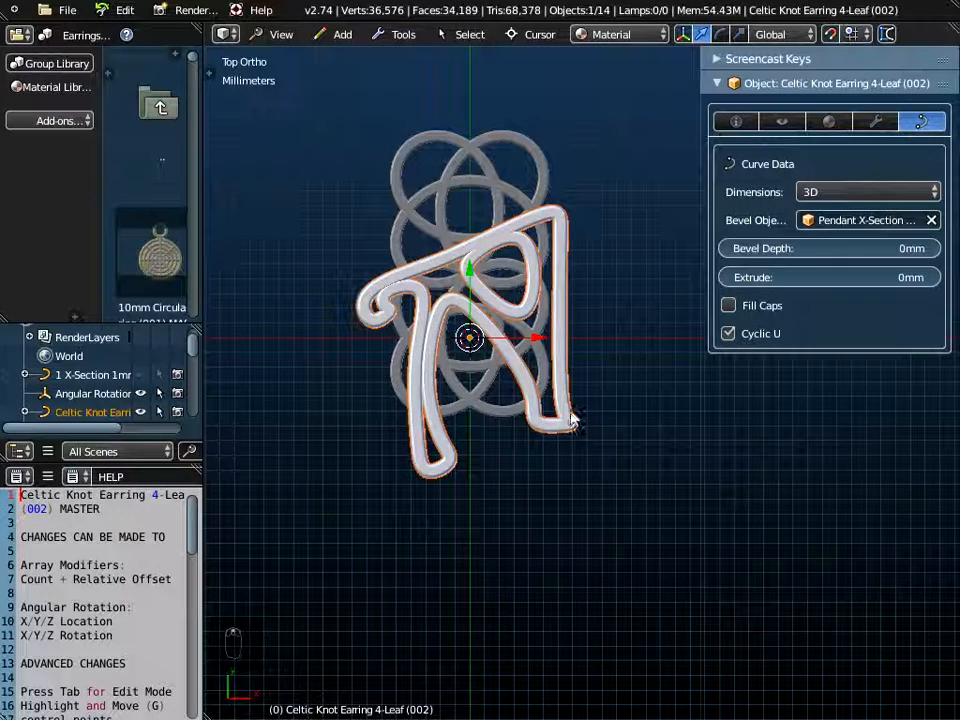
- Move the letter A down along Y to the knot's lower edge and scale it by 0.7
left_click_drag(471, 281, 513, 432)
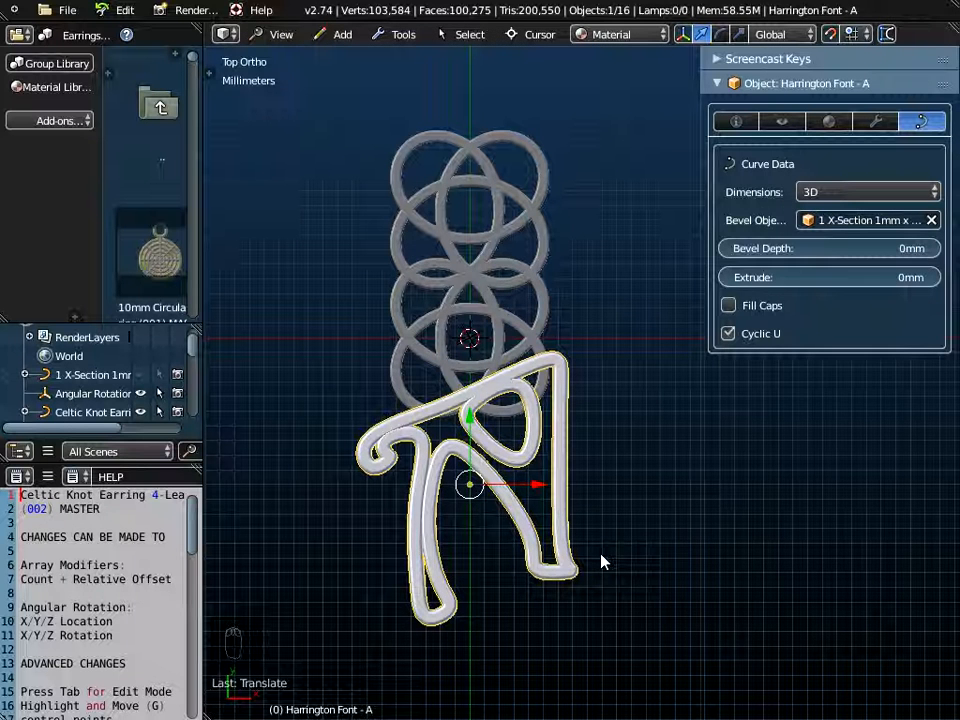
key("s")
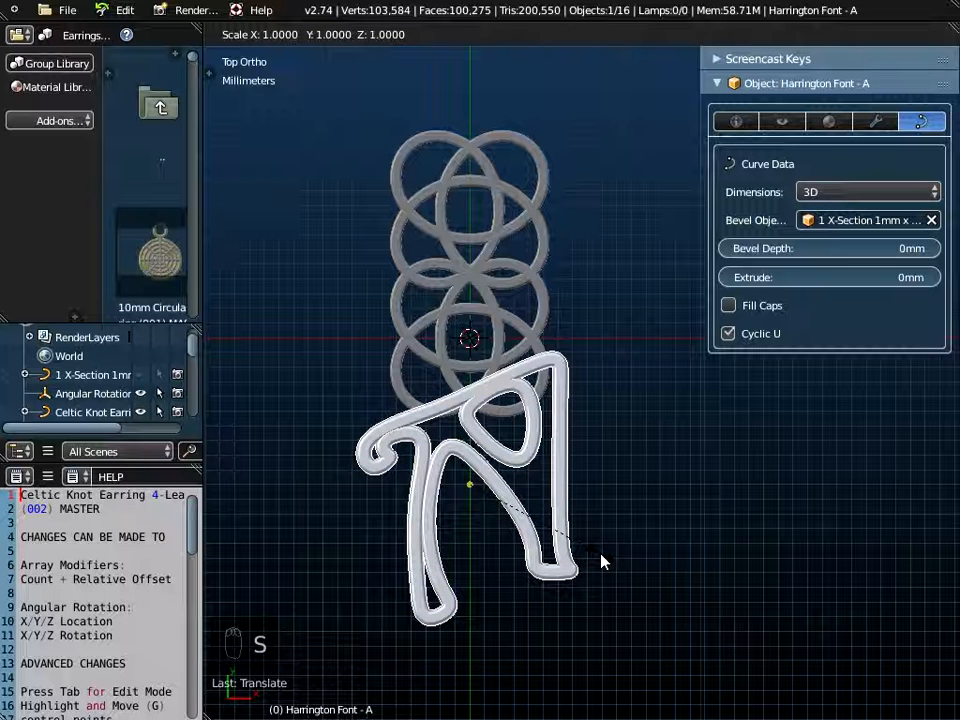
type("0.7")
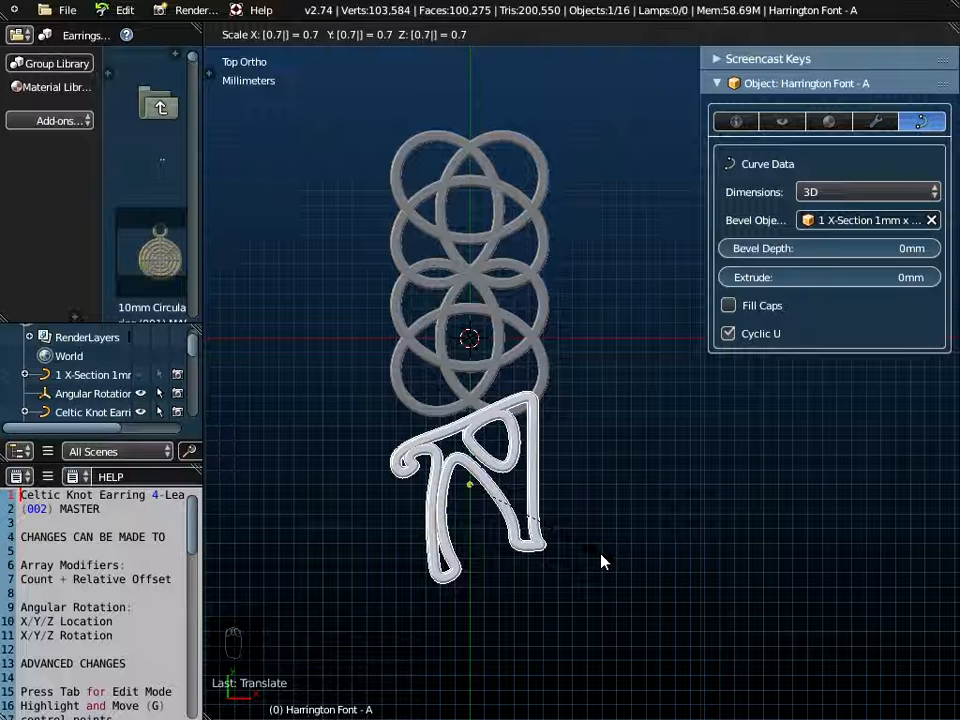
key("Return")
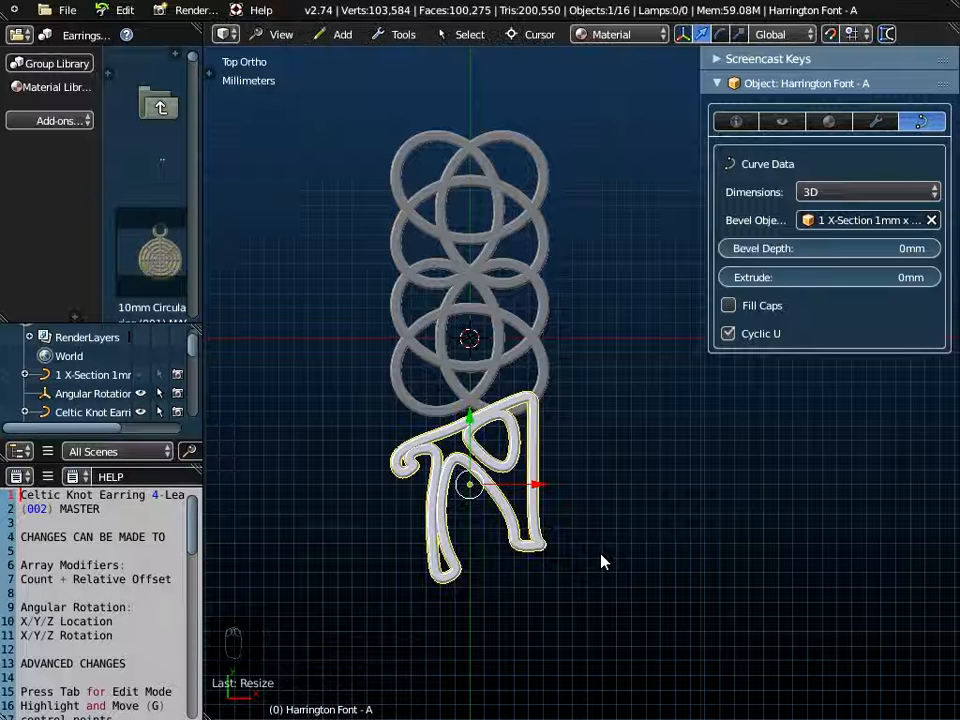
- Apply the letter A's scale so its bevel returns to the true cross-section size
middle_click_drag(530, 565, 620, 430)
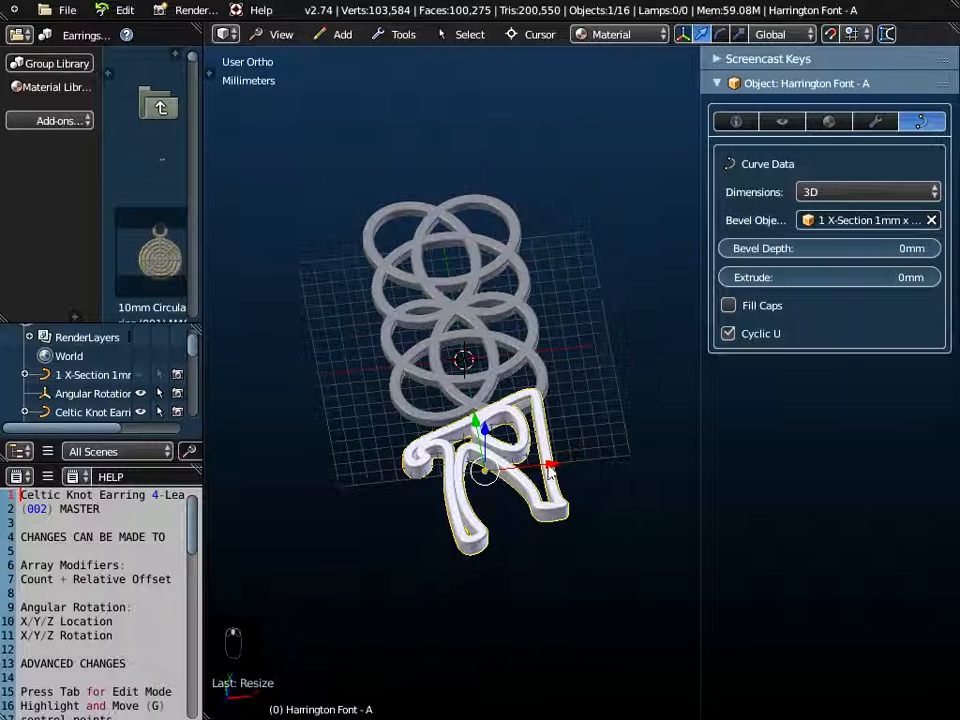
left_click_drag(698, 331, 630, 331)
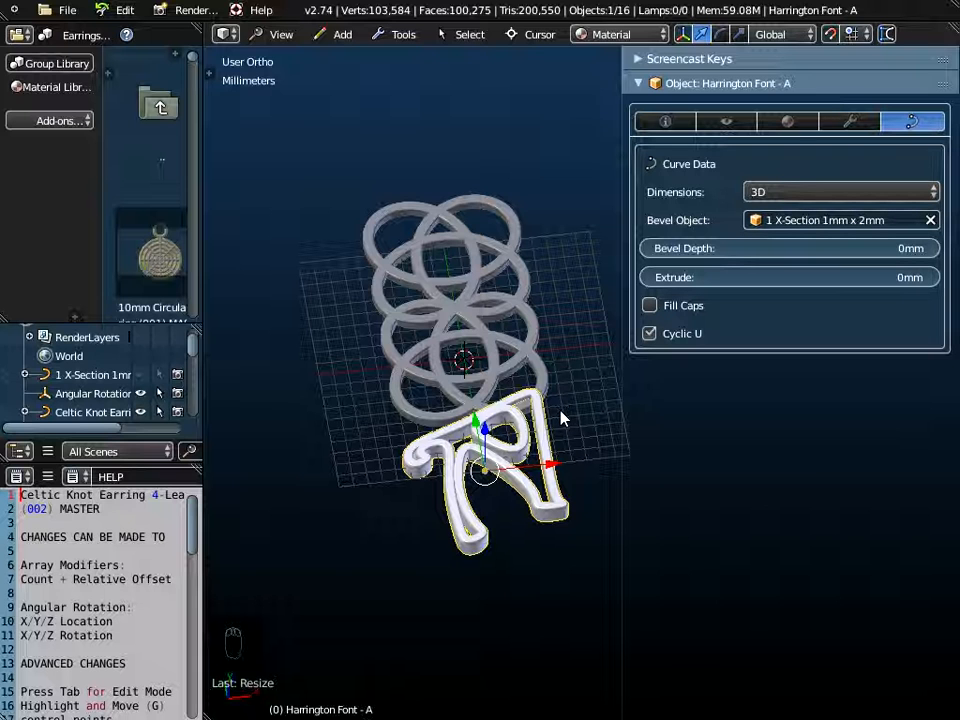
key("ctrl+a")
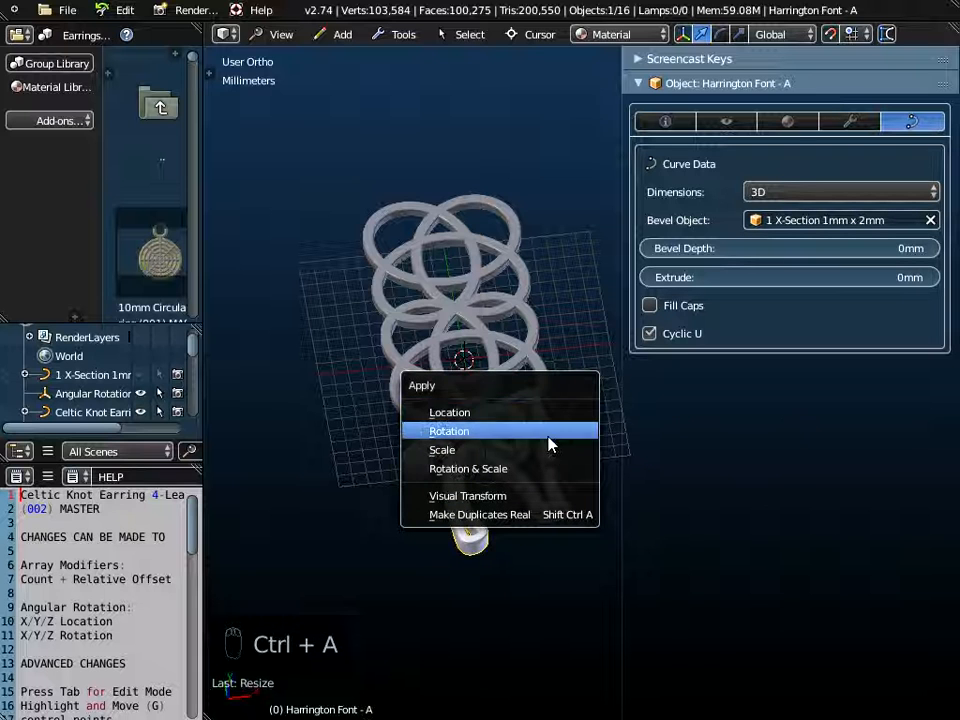
left_click(549, 453)
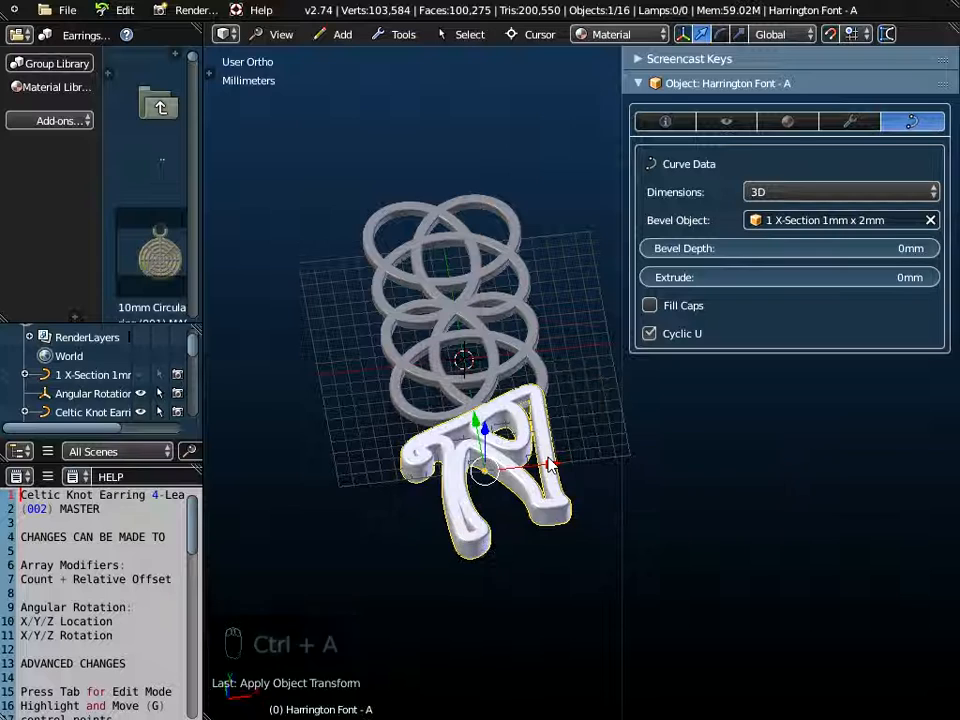
- Set the letter A's bevel object to Pendant X-Section 0.8mm x 0.8mm
scroll(483, 490, "up", 4)
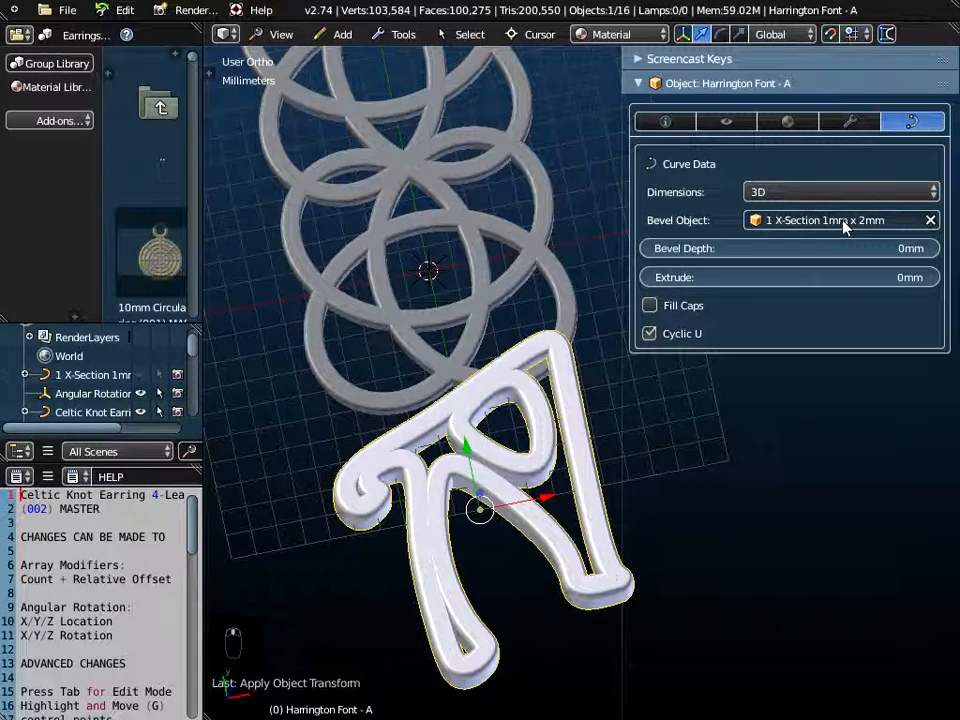
middle_click_drag(489, 413, 381, 428)
scroll(409, 434, "down", 3)
middle_click_drag(478, 436, 515, 305)
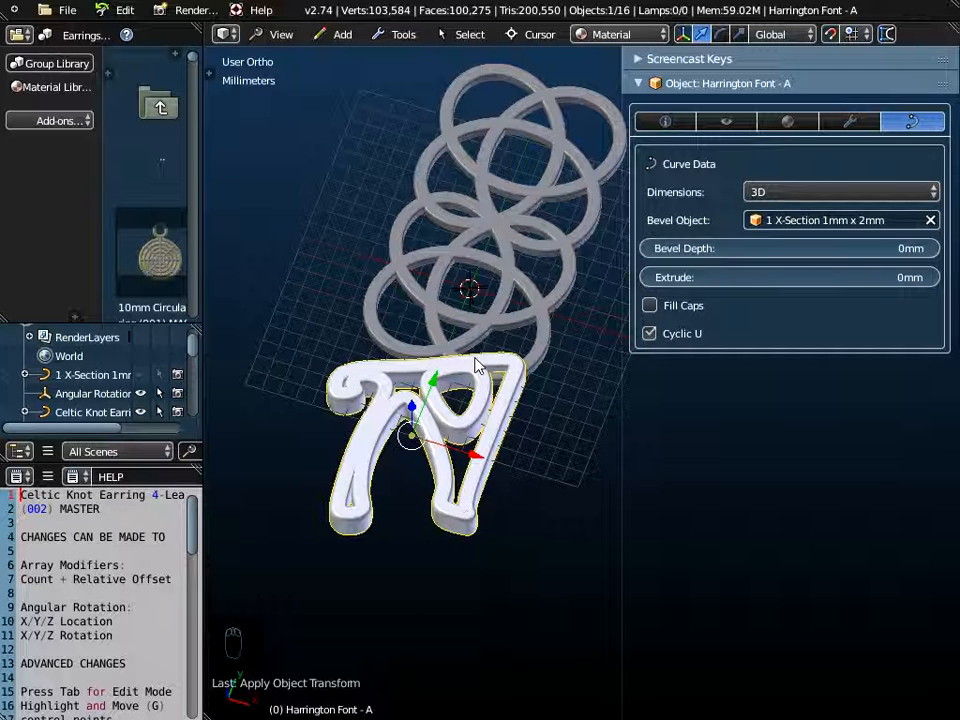
left_click(805, 224)
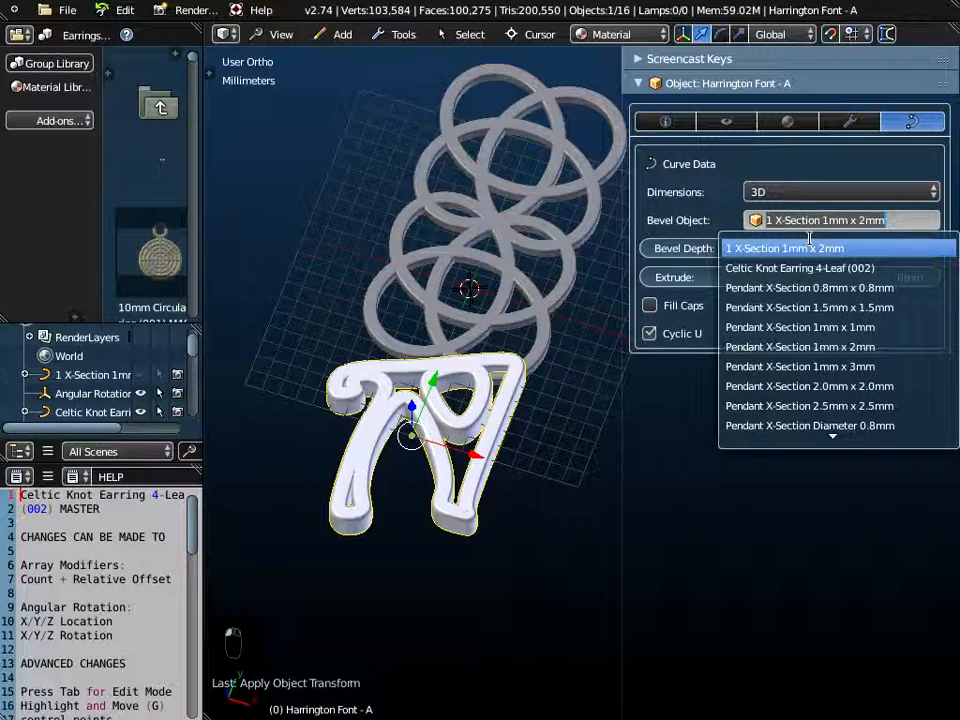
left_click(813, 290)
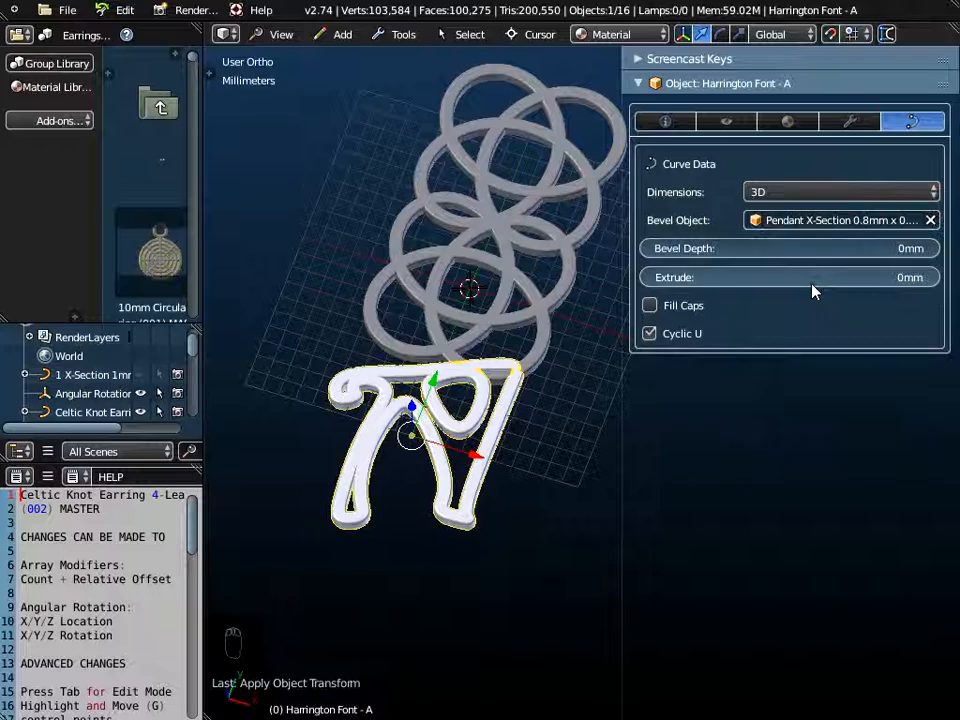
middle_click_drag(426, 454, 468, 390)
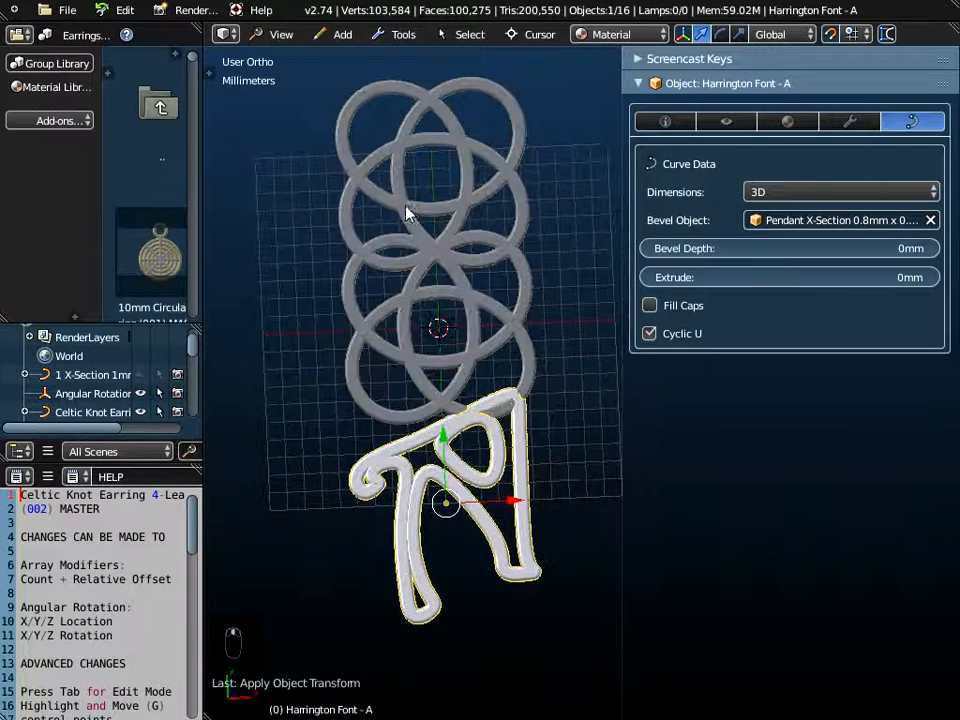
- In top view, nudge the letter A up along Y so it overlaps the bottom of the knot
left_click(278, 34)
left_click(300, 120)
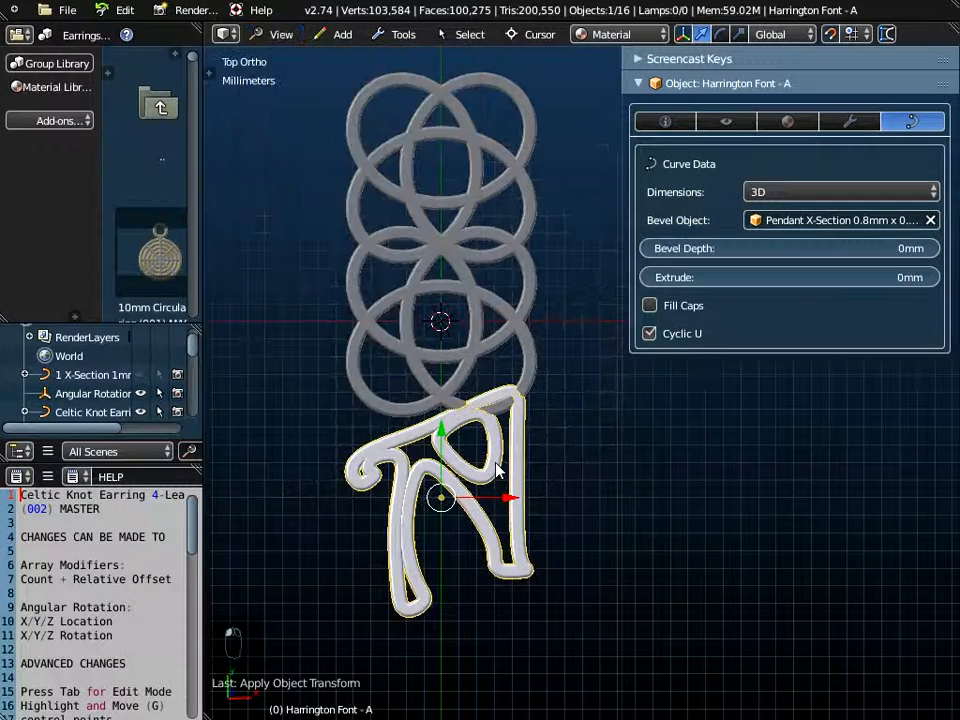
scroll(497, 470, "up", 2)
left_click_drag(420, 442, 418, 425)
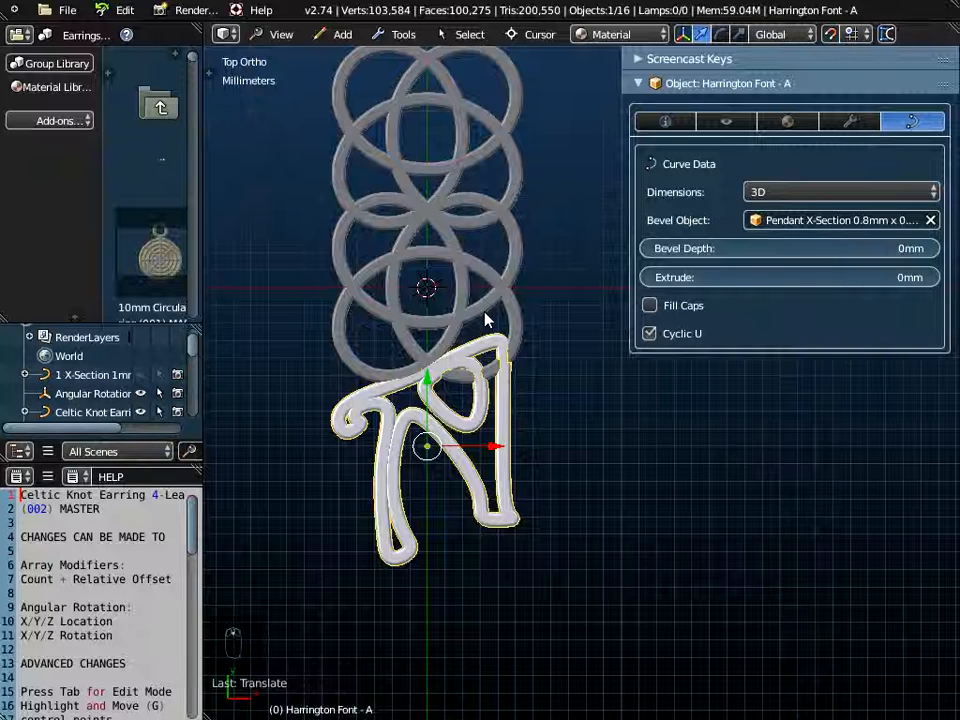
scroll(530, 437, "down", 2)
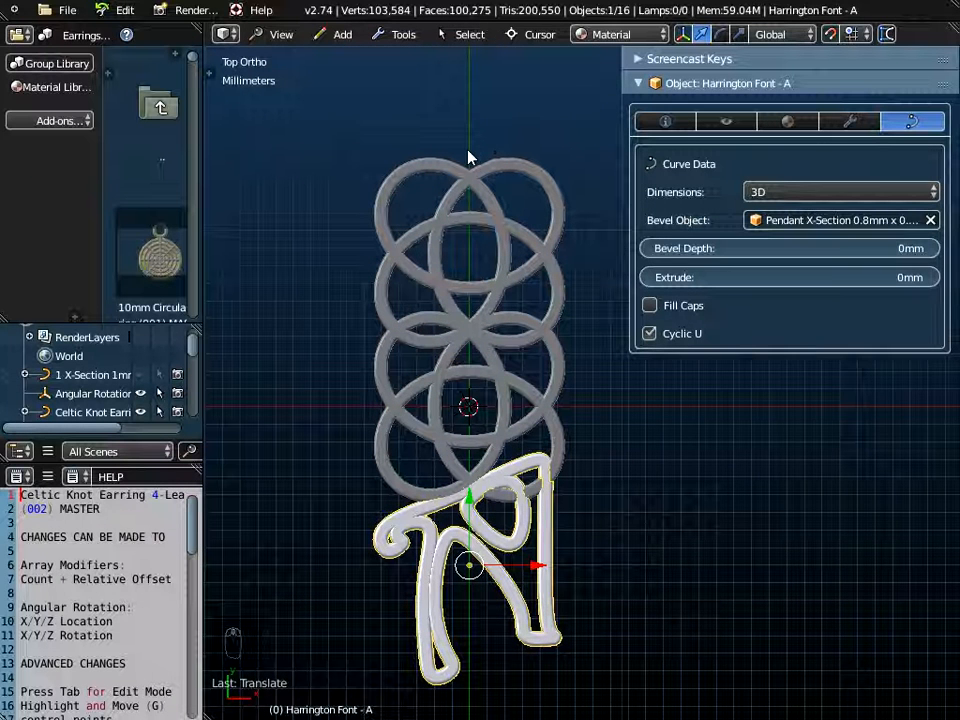
- Browse the 3D Templates - Connectors library category to the Wire Connector 1.5mm Diameter Hole template
left_click(68, 63)
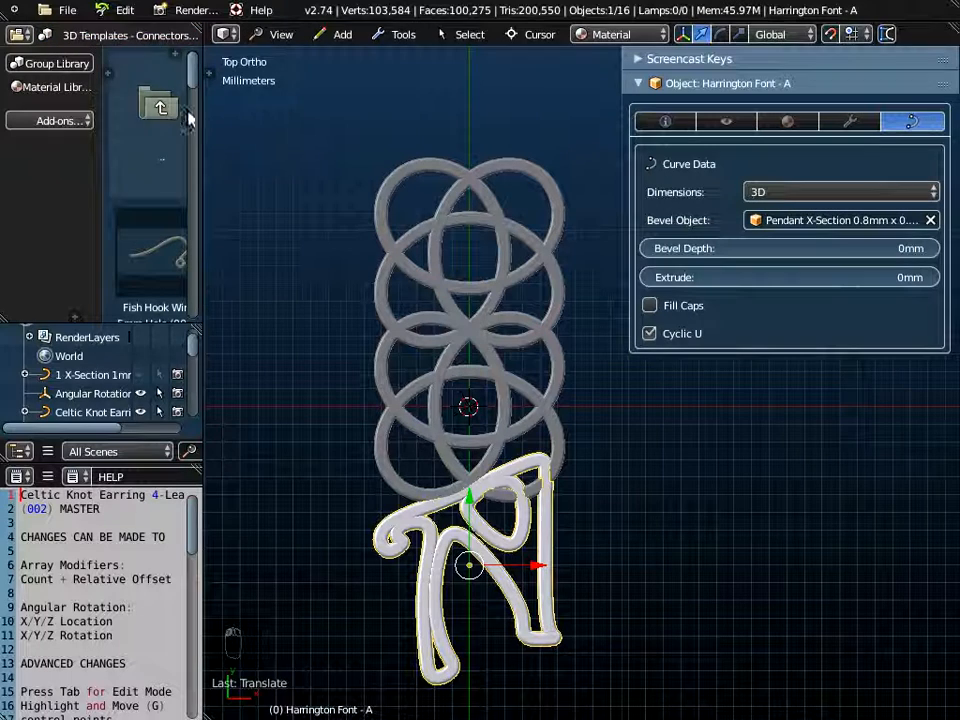
left_click_drag(201, 122, 277, 112)
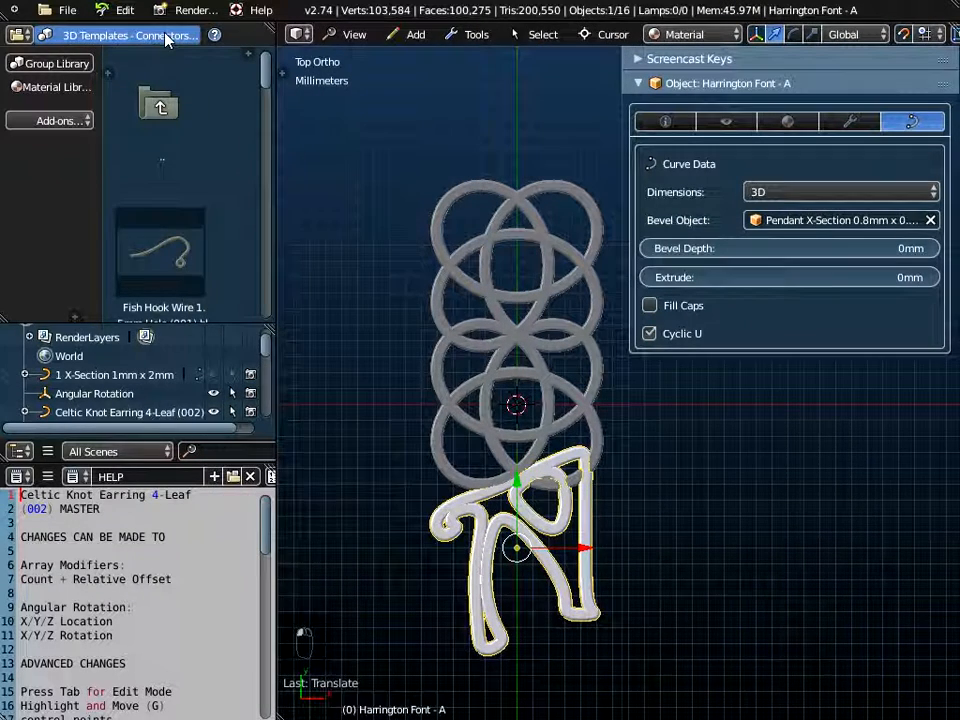
scroll(196, 200, "down", 5)
scroll(196, 203, "down", 3)
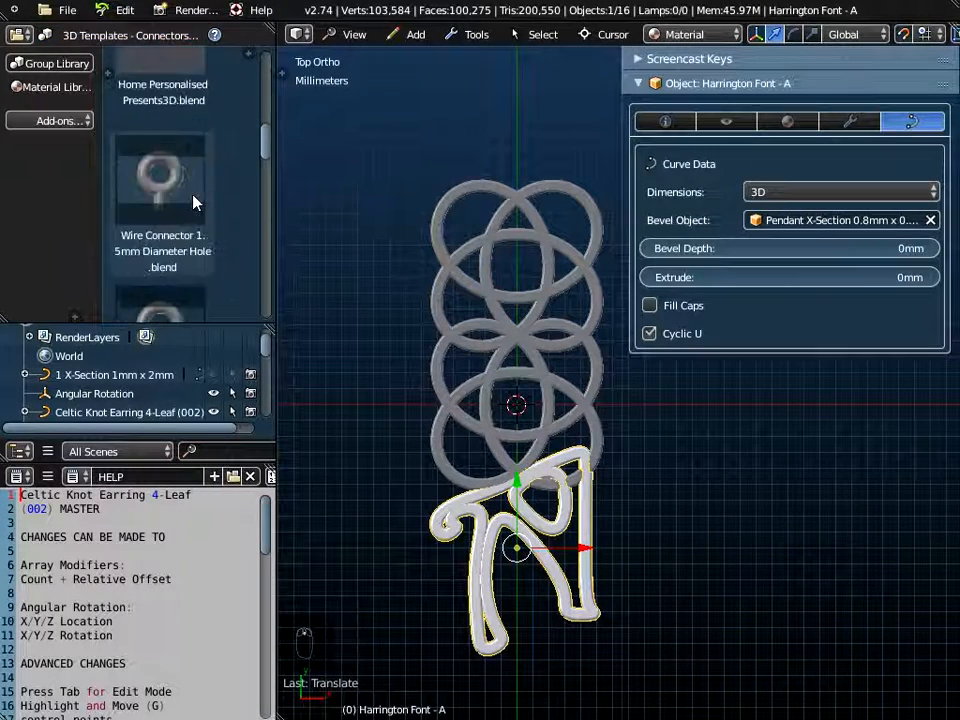
scroll(184, 212, "up", 2)
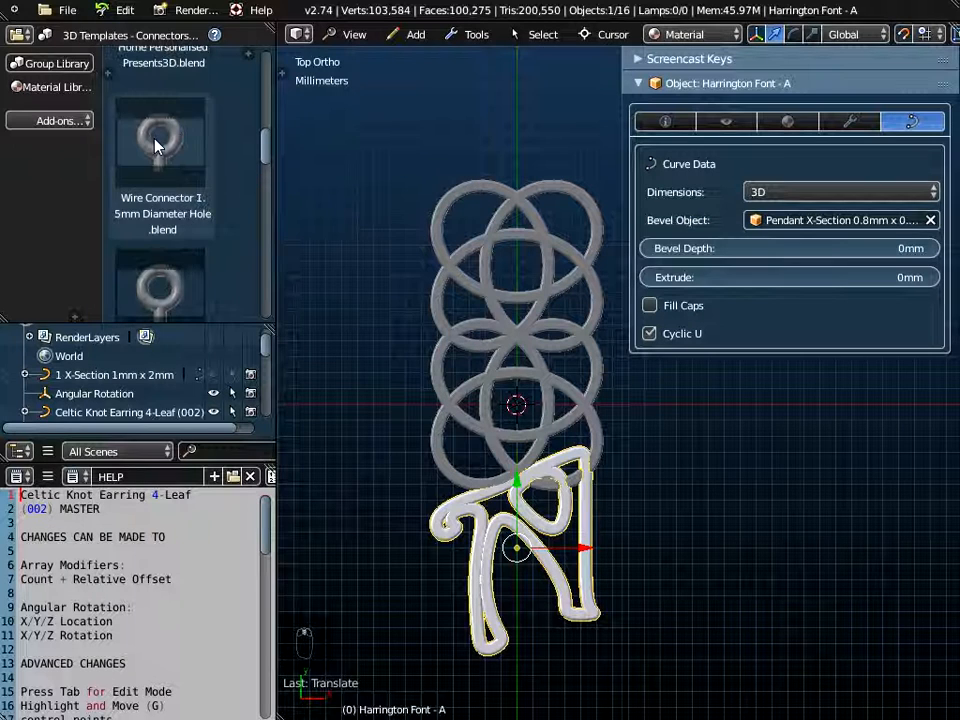
- Append the Wire Connector 1.5mm Diameter Hole object from its blend file in the 3D Templates - Connectors group folder
left_click(78, 17)
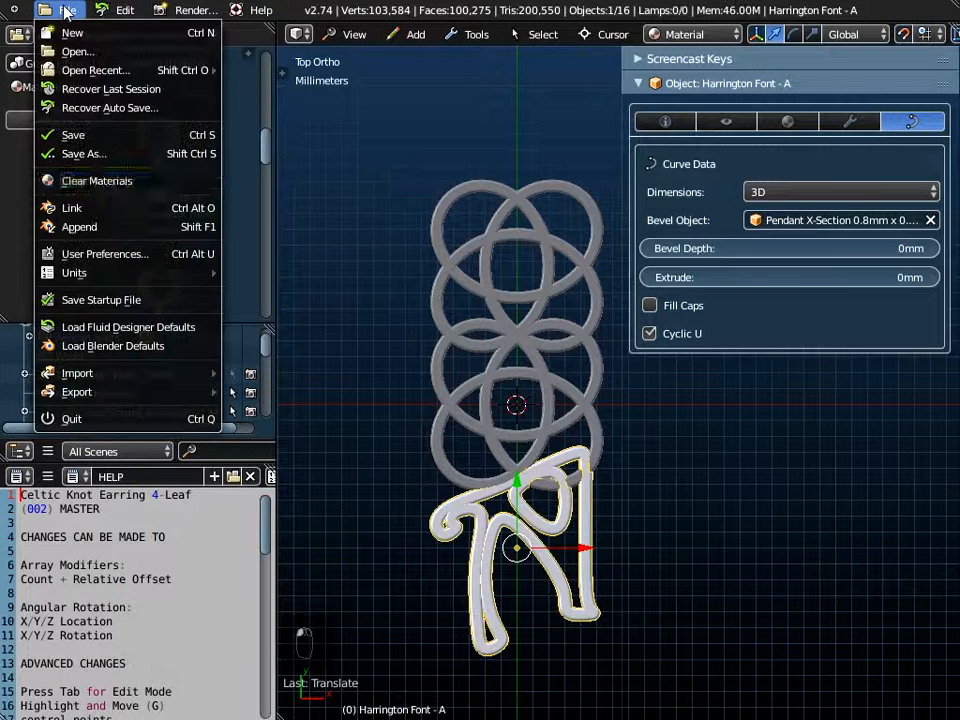
left_click(77, 223)
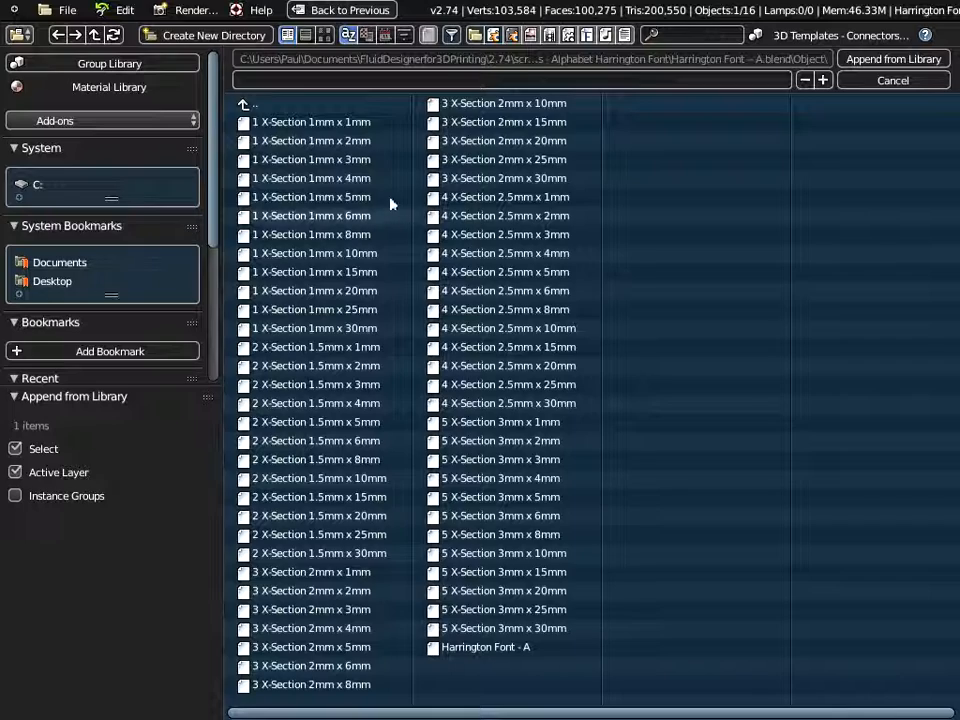
left_click(246, 105)
left_click(246, 104)
left_click(246, 104)
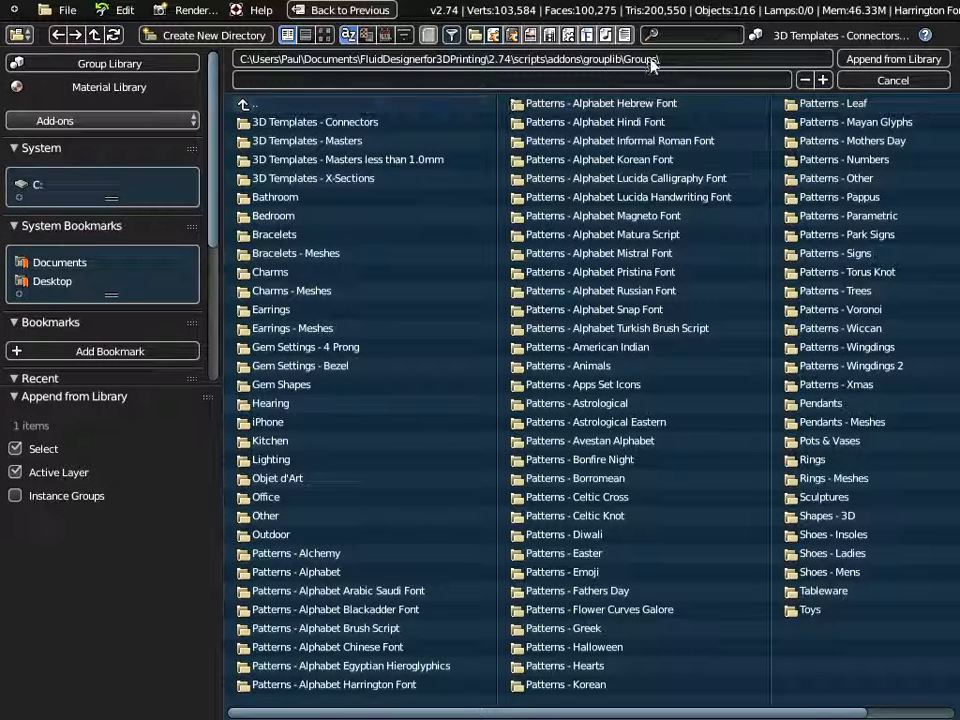
left_click(294, 124)
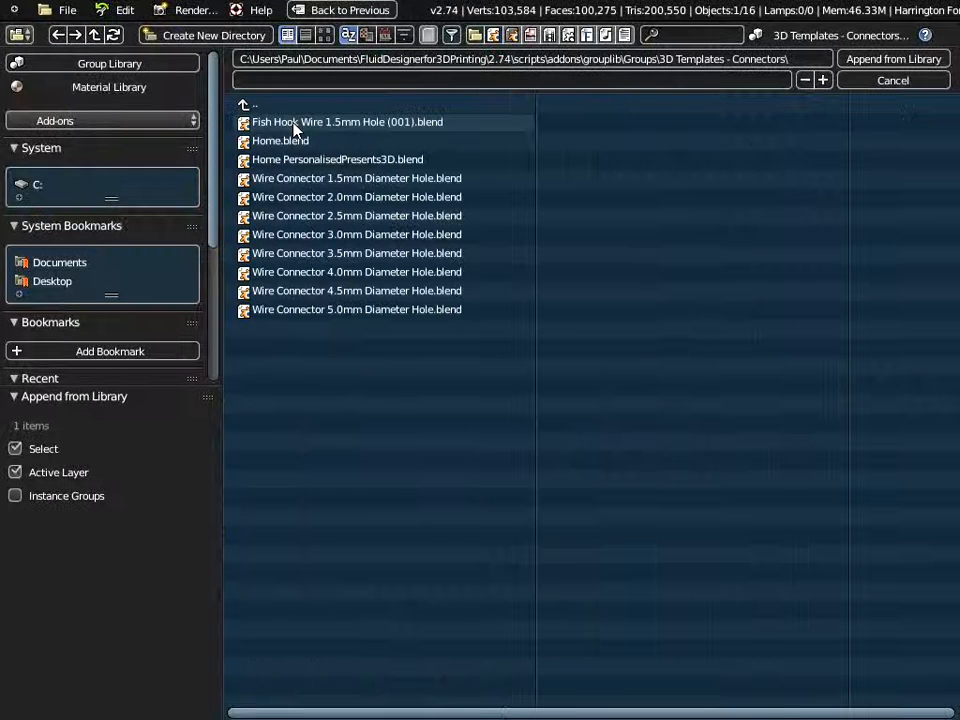
left_click(294, 181)
left_click(267, 181)
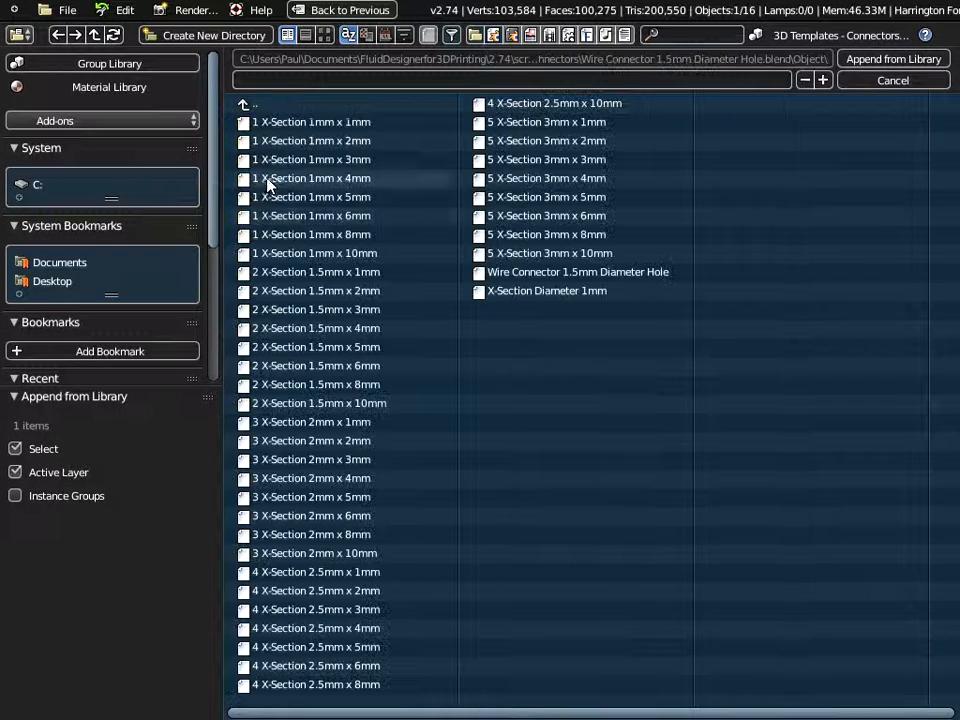
left_click(515, 272)
left_click(871, 62)
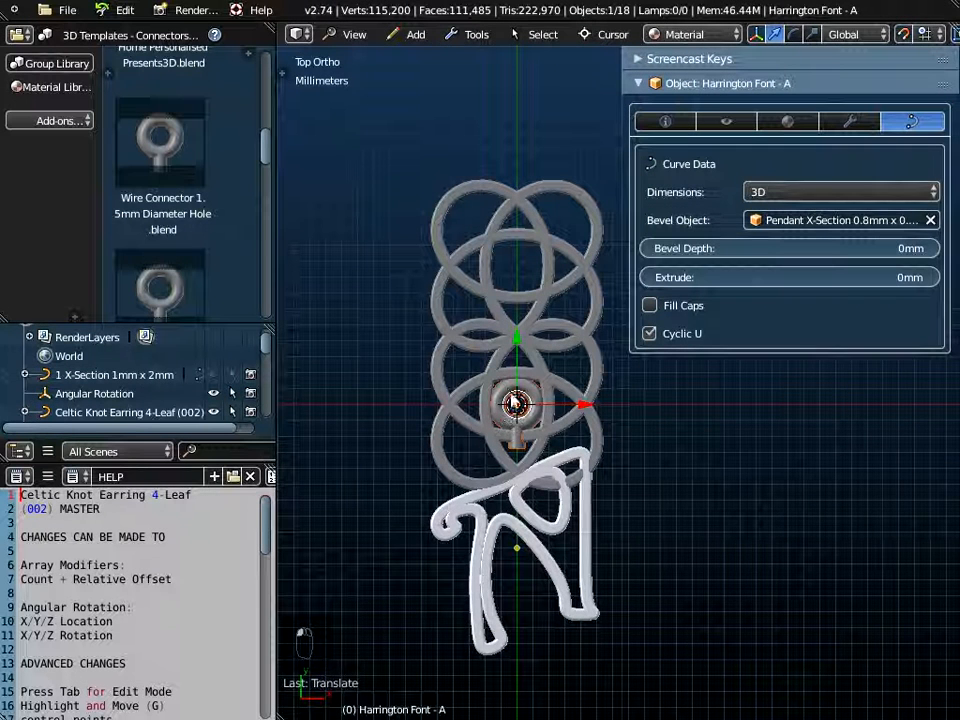
- Move the wire connector about 16 mm up along Y so its stem overlaps the top of the upper knot
scroll(503, 413, "up", 3)
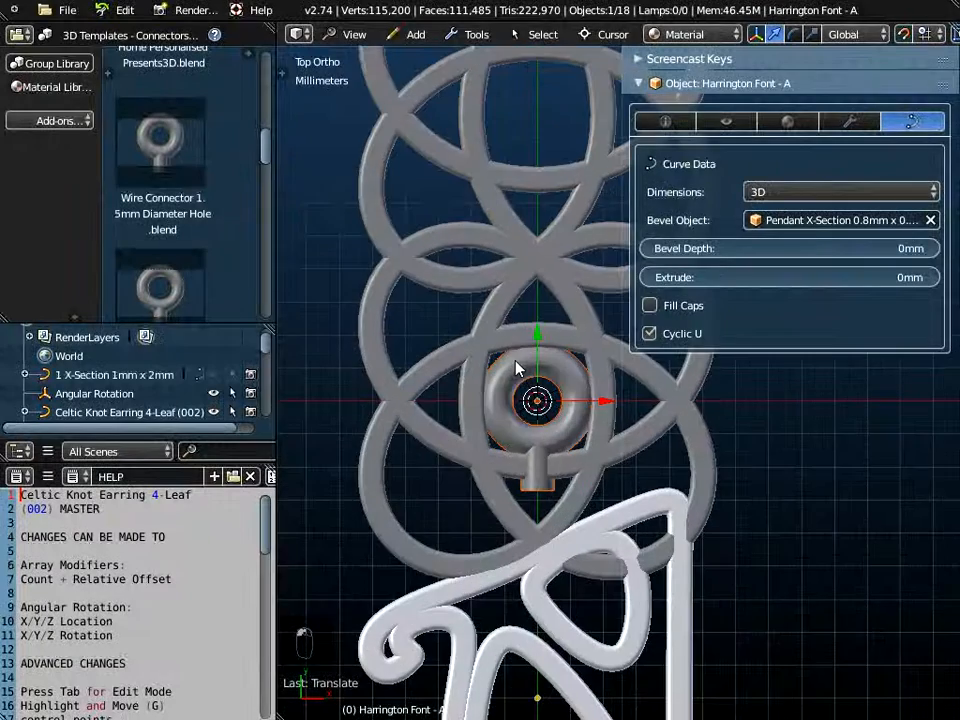
right_click(512, 418)
scroll(521, 422, "down", 2)
key("g")
key("y")
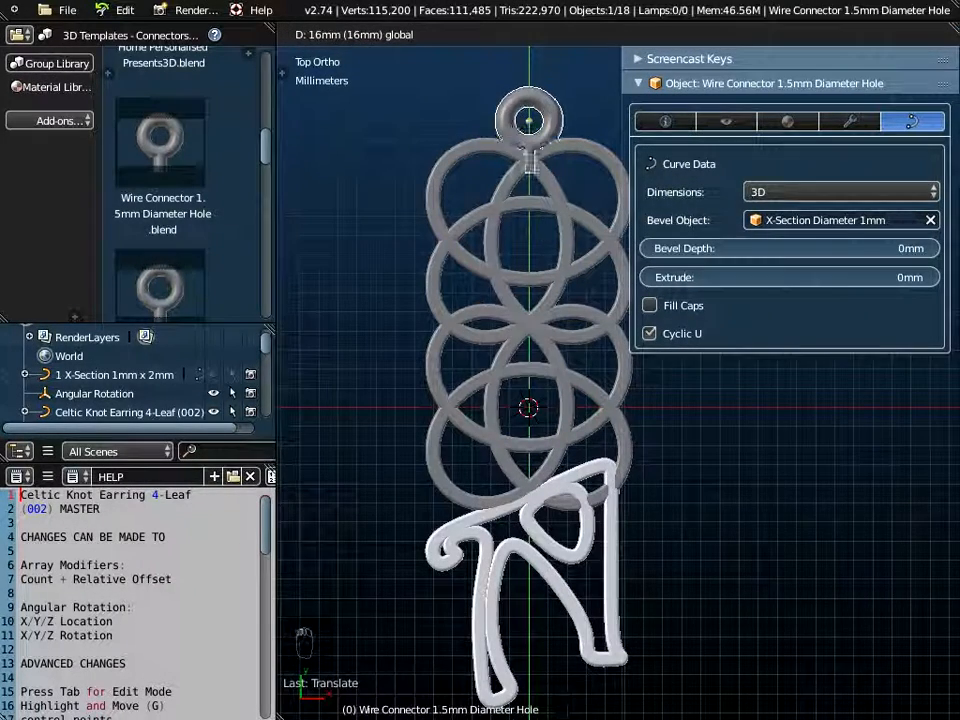
left_click(564, 672)
- Shorten the wire connector's stem by deleting its lowest control point in Edit Mode, and return to Object Mode
scroll(523, 140, "up", 4)
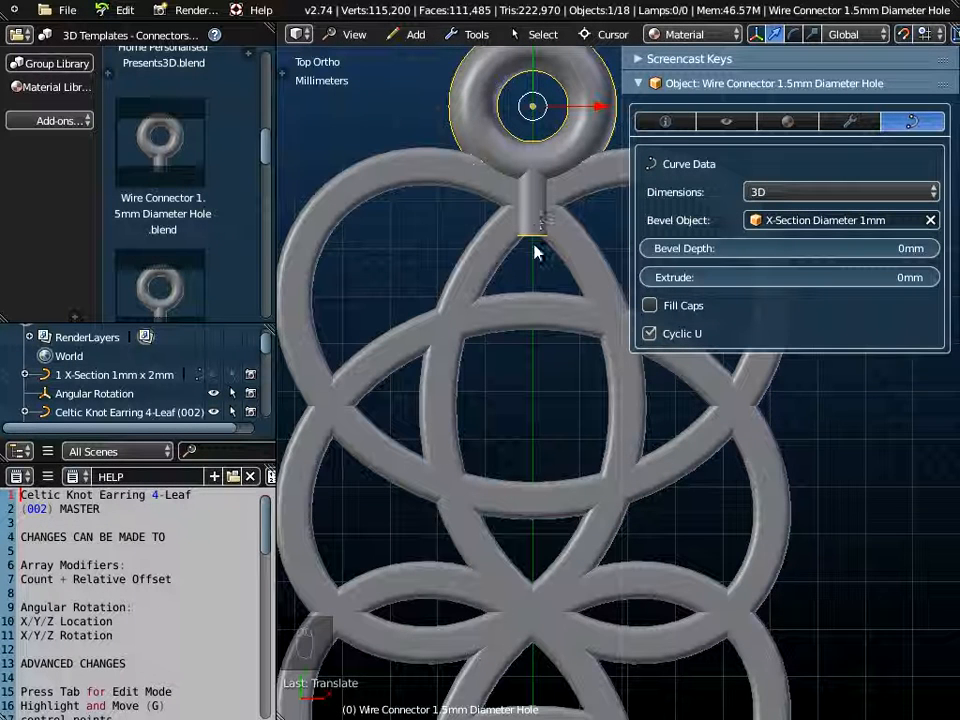
key("Tab")
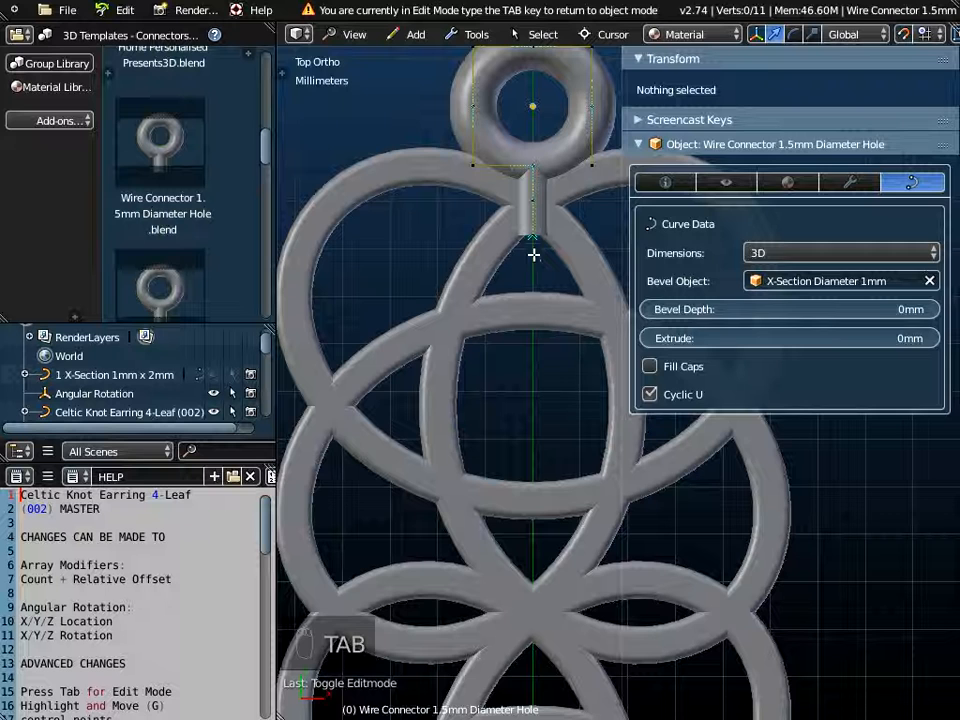
right_click(533, 237)
scroll(533, 245, "up", 5)
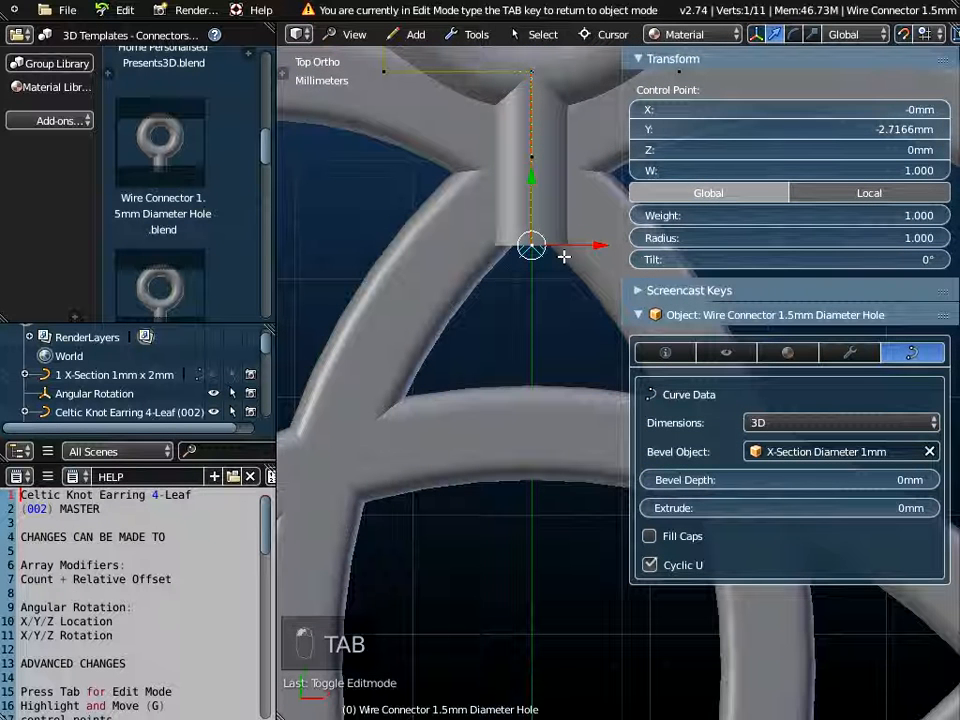
right_click(536, 150)
right_click(533, 249)
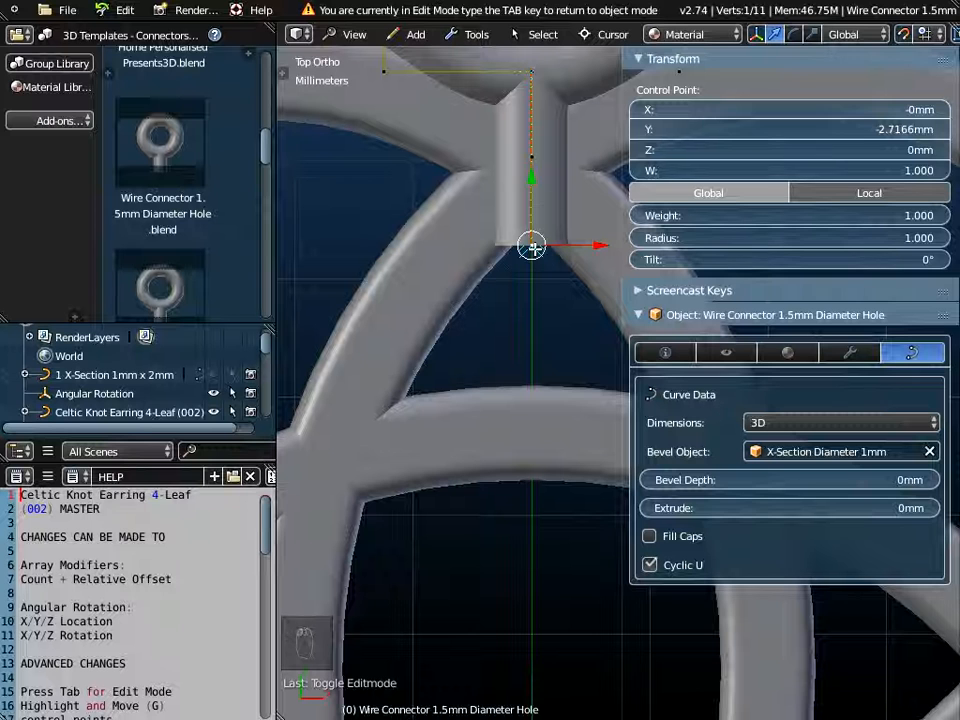
key("x")
left_click(527, 249)
key("Tab")
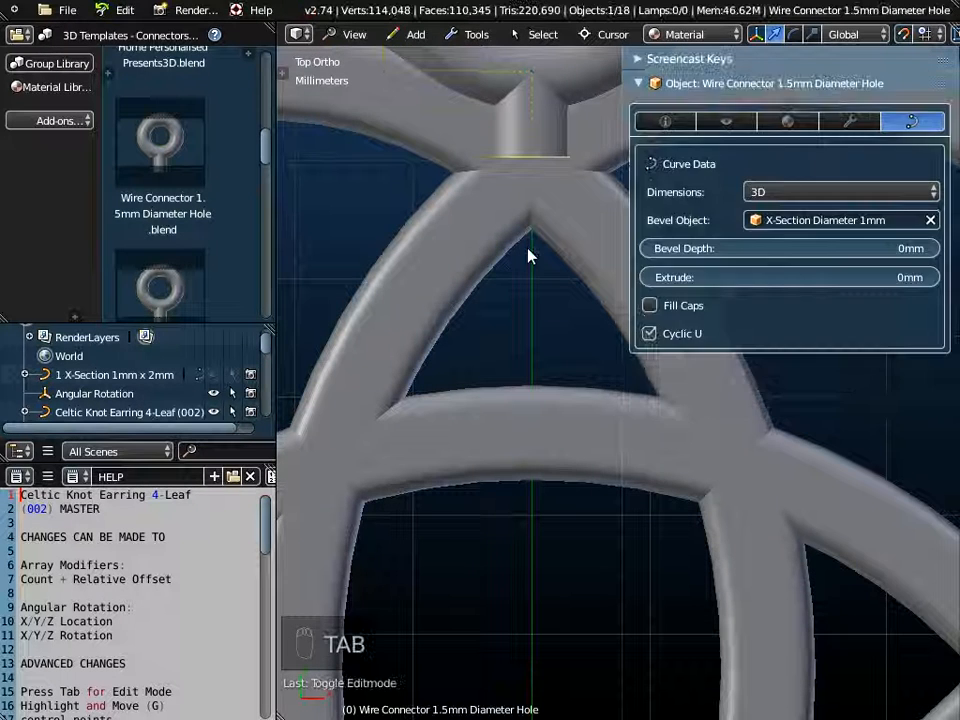
- Set the wire connector's bevel object to Pendant X-Section 0.8mm x 0.8mm
scroll(529, 252, "down", 3)
scroll(543, 298, "down", 2)
mouse_move(543, 298)
middle_mouse_down()
mouse_move(561, 204)
mouse_move(540, 279)
middle_mouse_up()
scroll(519, 223, "up", 3)
middle_click_drag(468, 380, 477, 337)
scroll(480, 336, "up", 4)
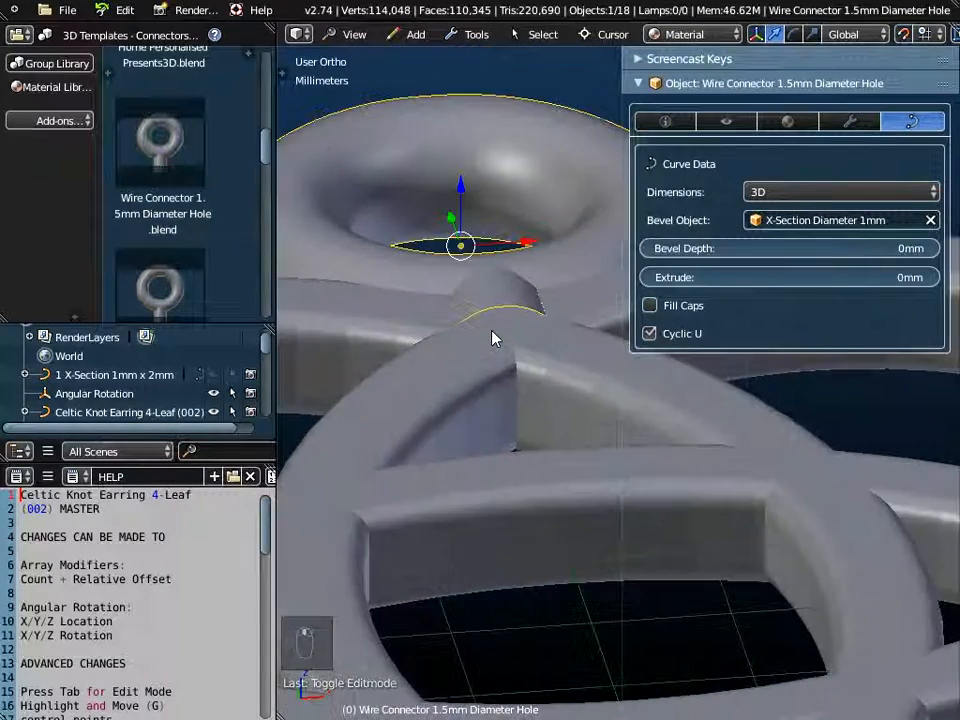
scroll(491, 331, "down", 3)
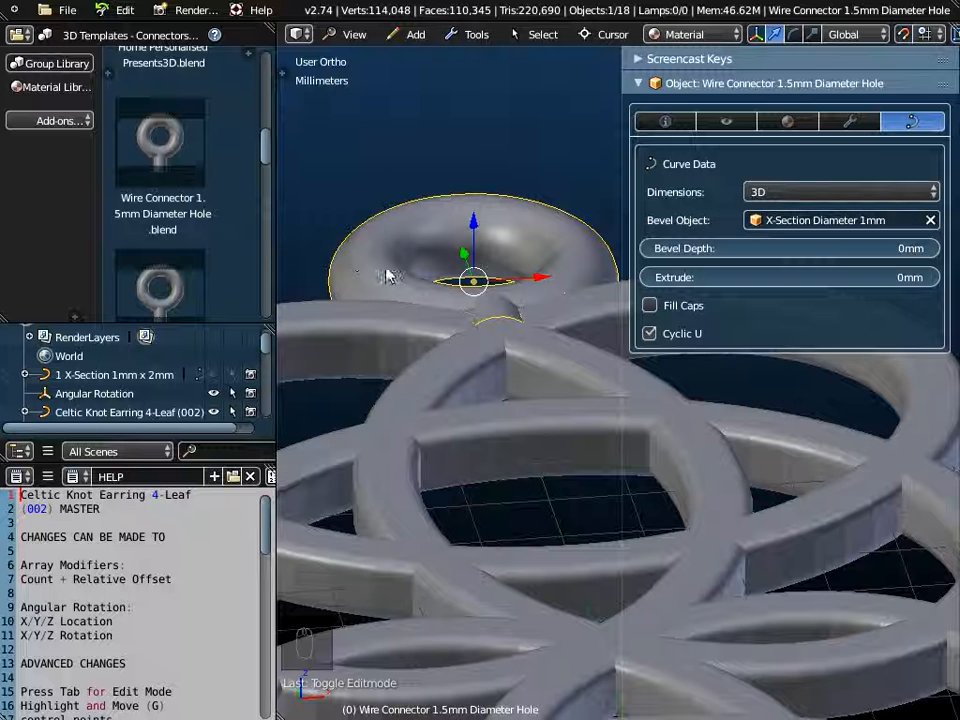
left_click(778, 219)
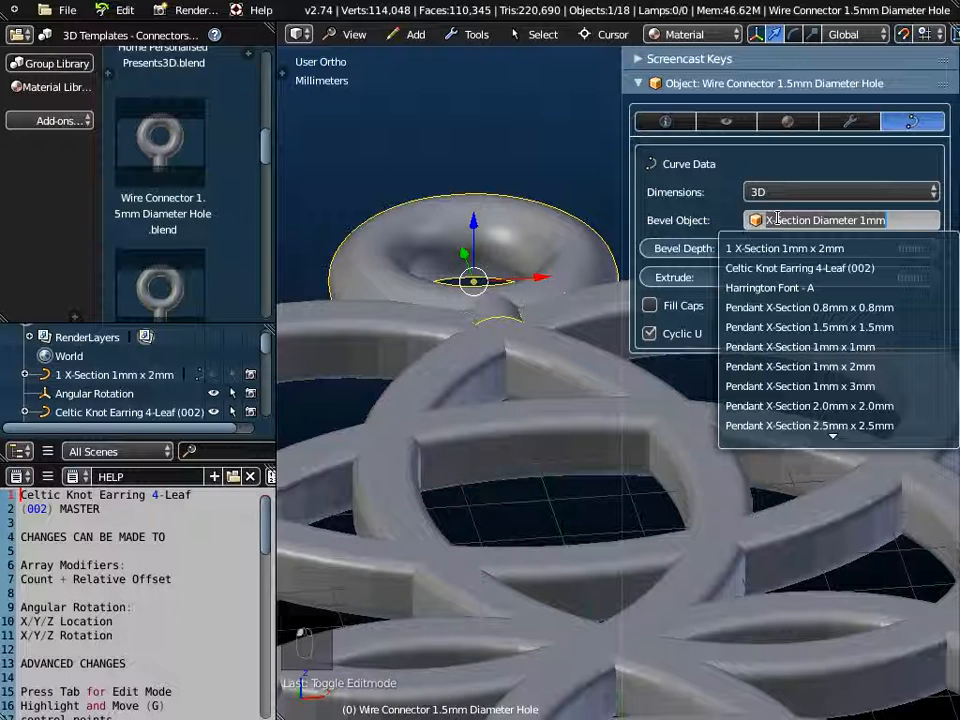
left_click(790, 305)
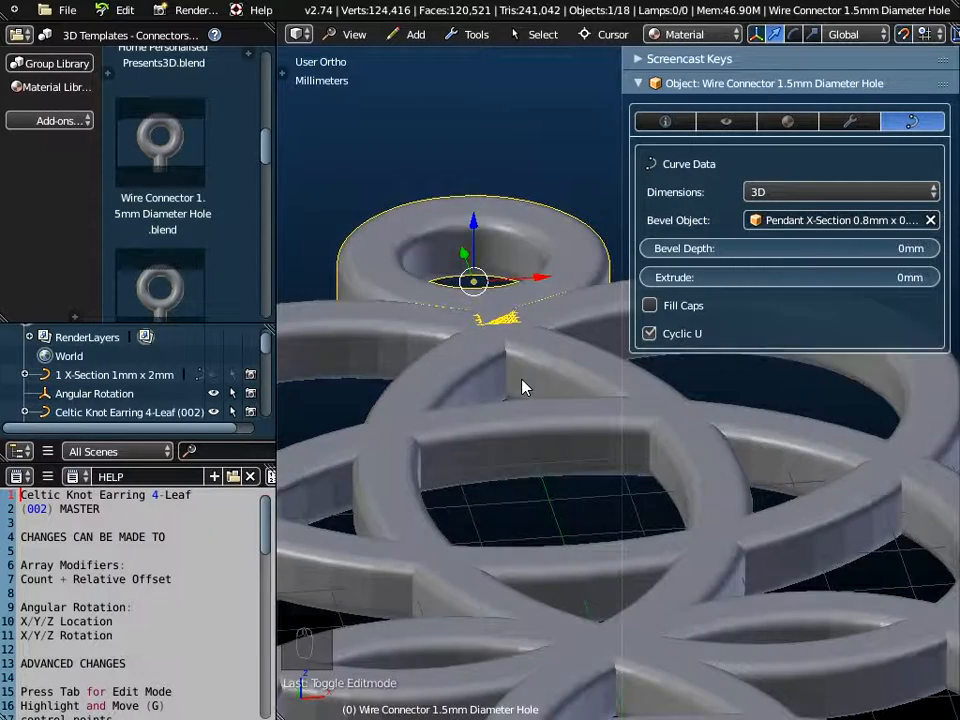
- Select the Celtic knot and expand its Set the Columns and Set the Rows array modifiers to review their settings
scroll(525, 386, "down", 3)
scroll(560, 460, "down", 3)
middle_click_drag(580, 507, 564, 379)
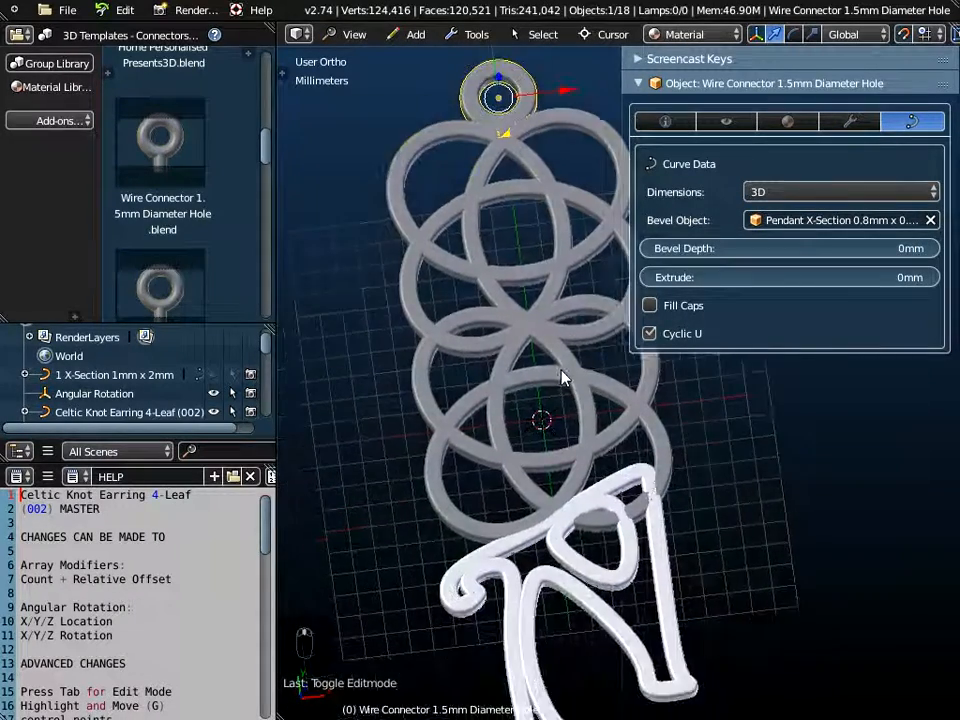
scroll(564, 379, "down", 2)
right_click(568, 330)
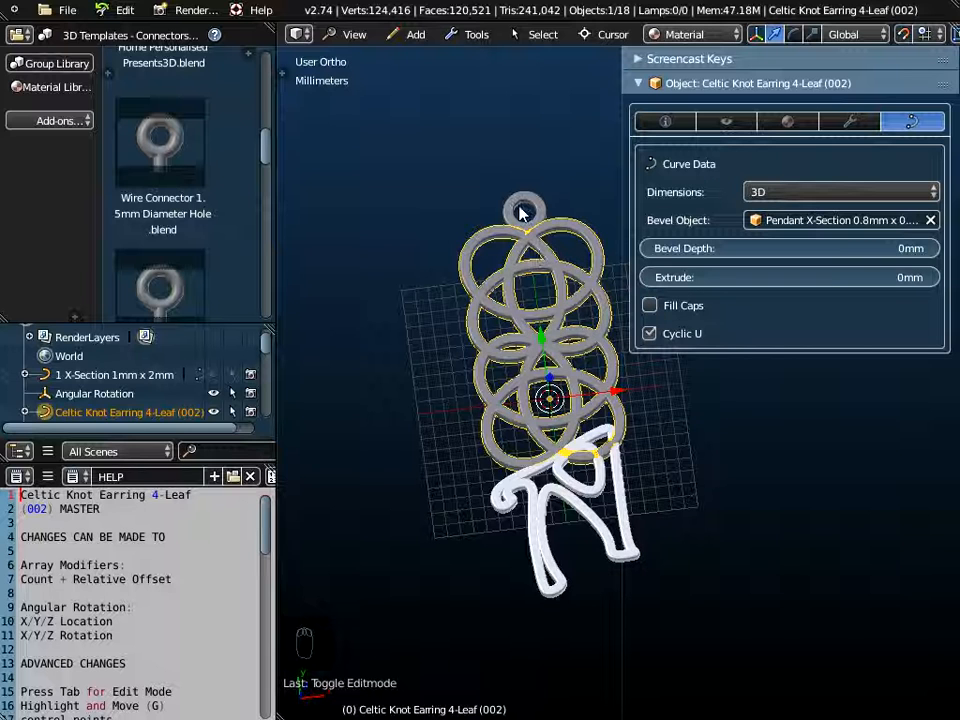
left_click(852, 122)
left_click(649, 185)
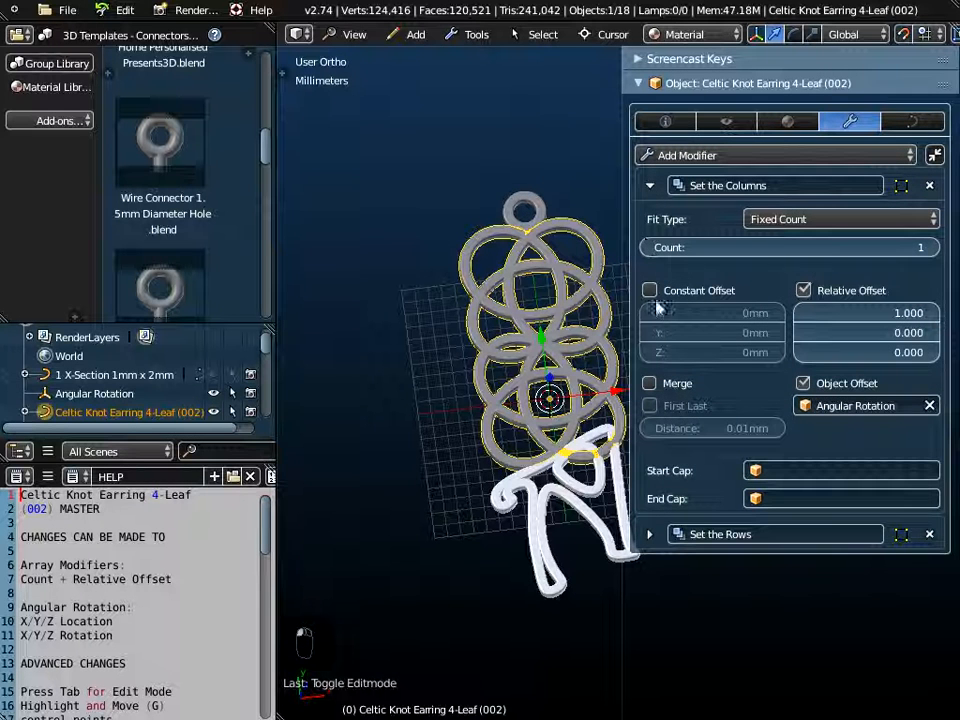
left_click(650, 534)
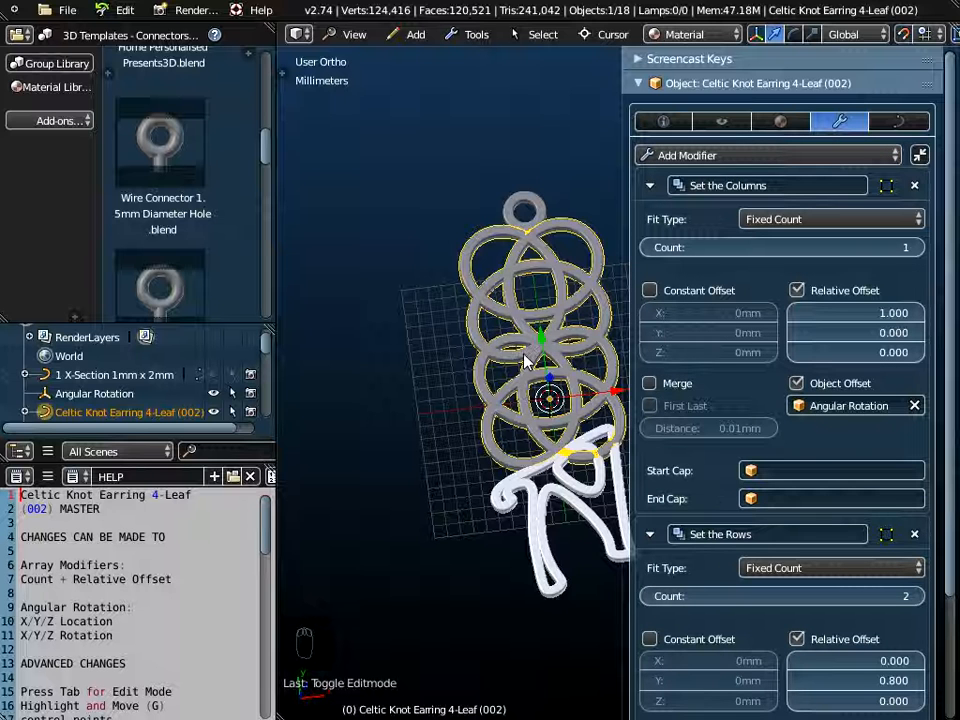
scroll(527, 345, "down", 2)
scroll(550, 320, "up", 4)
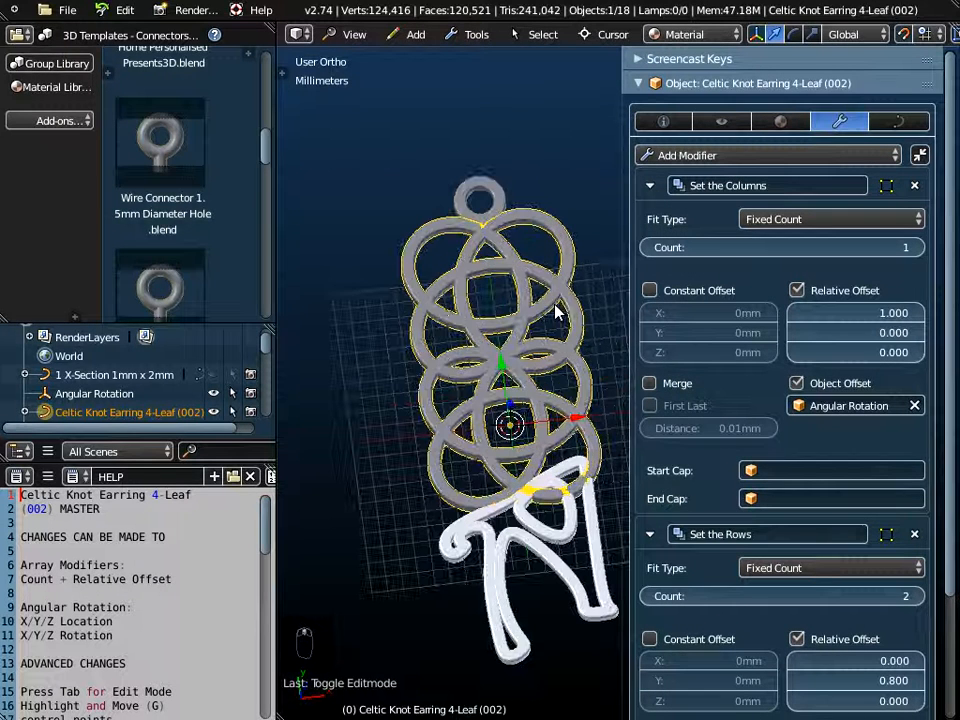
- Convert the Celtic knot with its array modifiers to a mesh and narrow the properties region
left_click(476, 34)
mouse_move(483, 60)
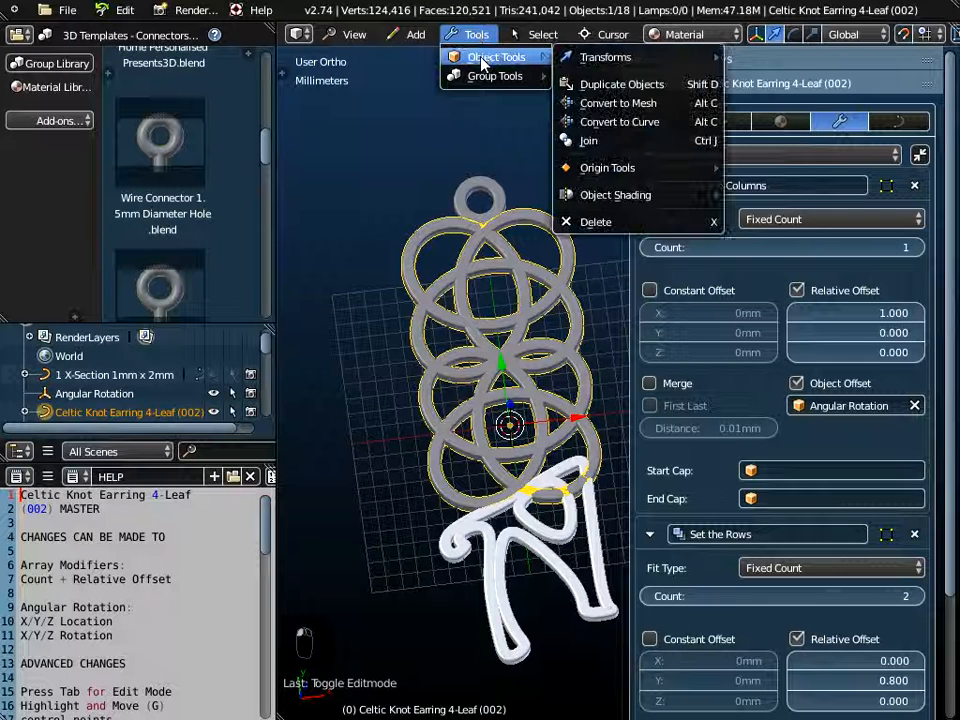
left_click(601, 104)
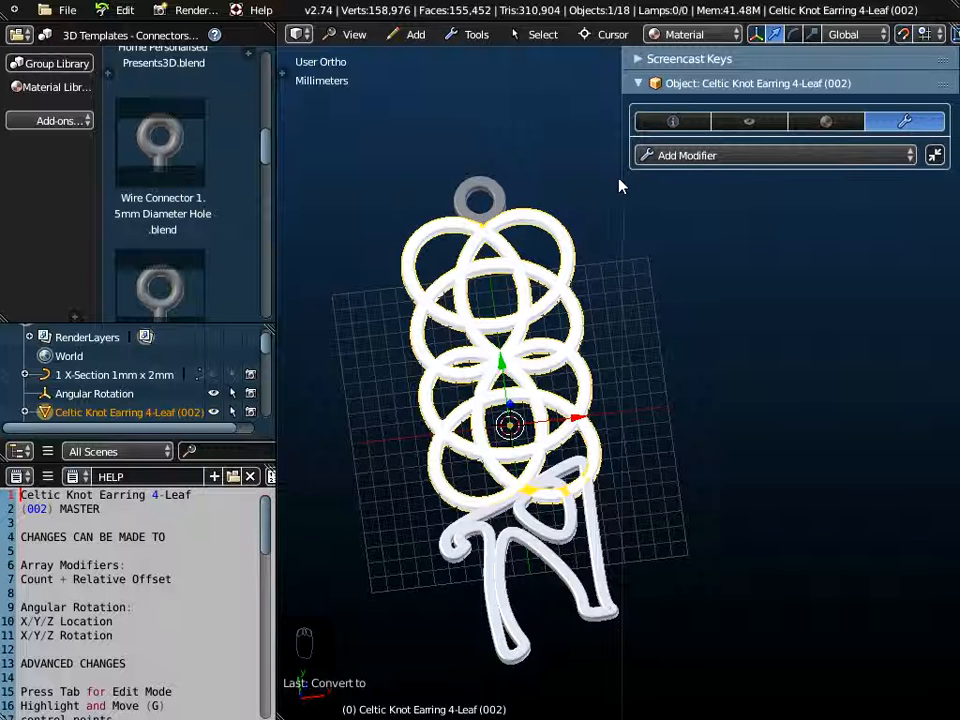
left_click_drag(624, 176, 734, 164)
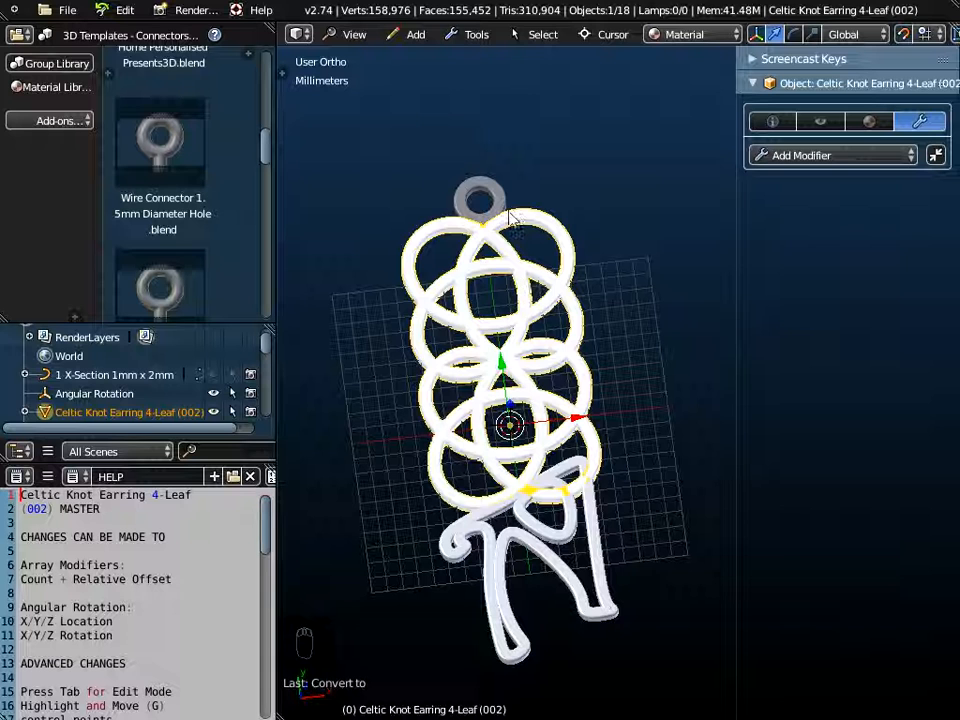
- Convert the wire connector above the knot to a mesh
right_click(494, 194)
left_click(468, 35)
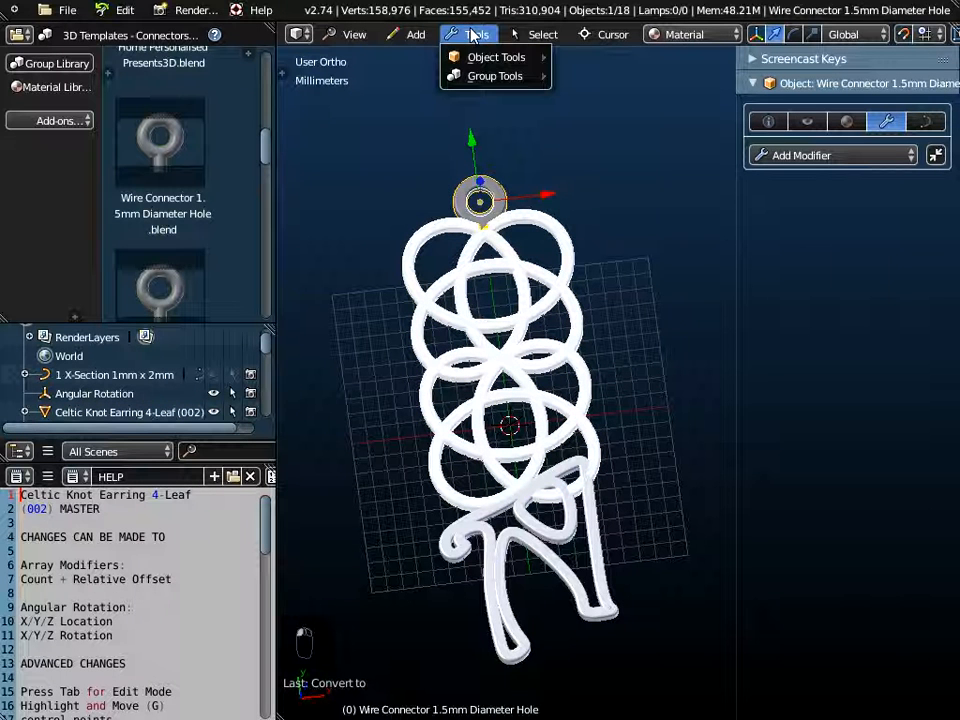
mouse_move(474, 57)
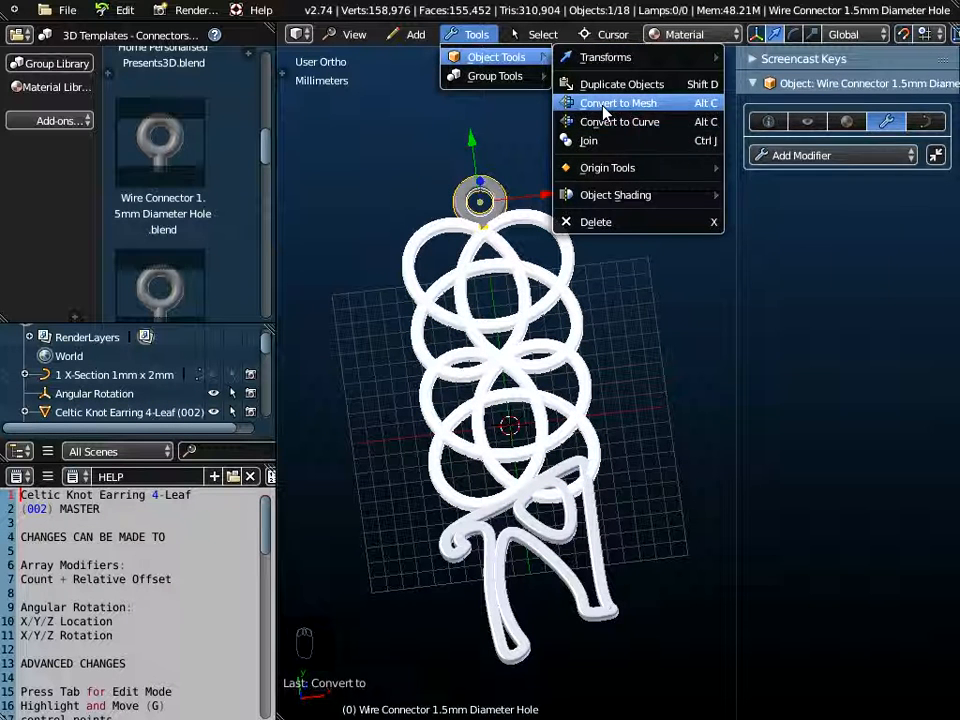
left_click(600, 103)
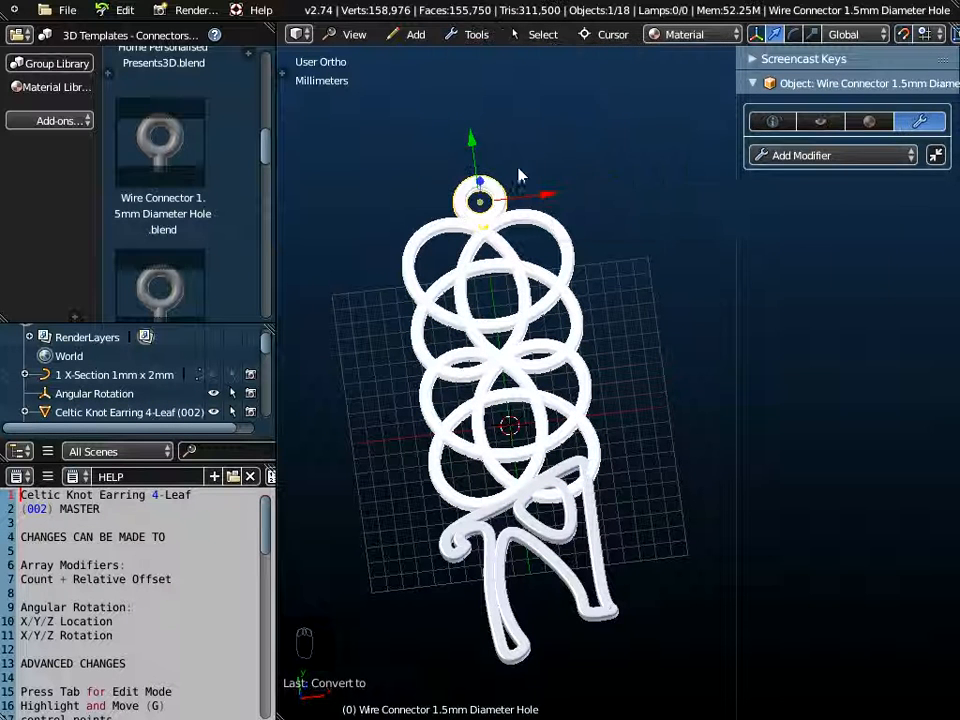
- Convert the Harrington Font letter A to a mesh
right_click(560, 572)
left_click(476, 35)
mouse_move(510, 63)
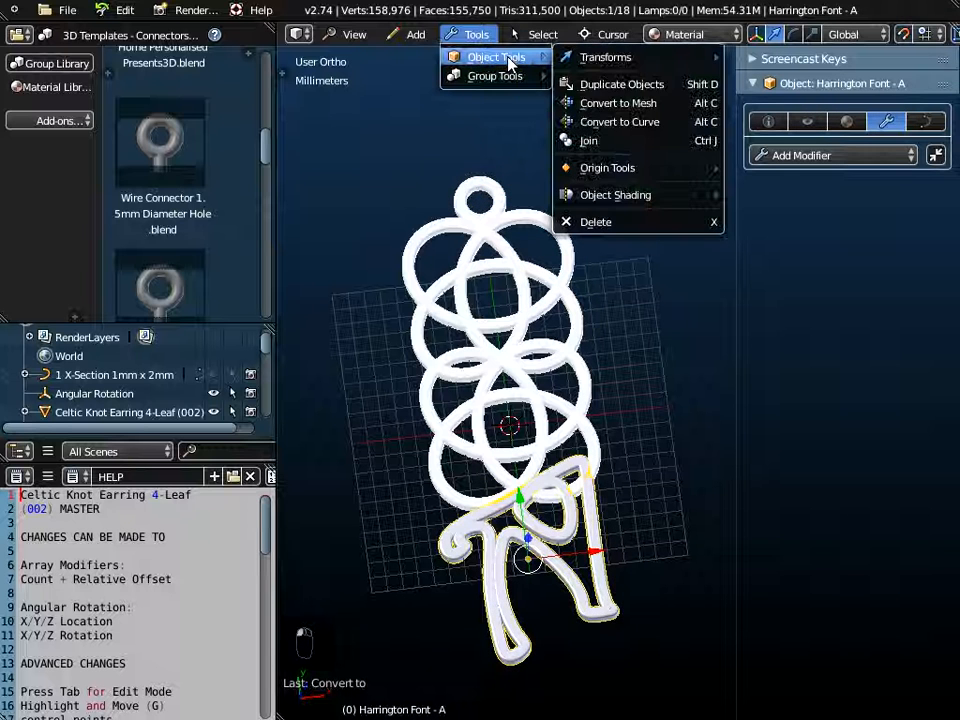
left_click(612, 104)
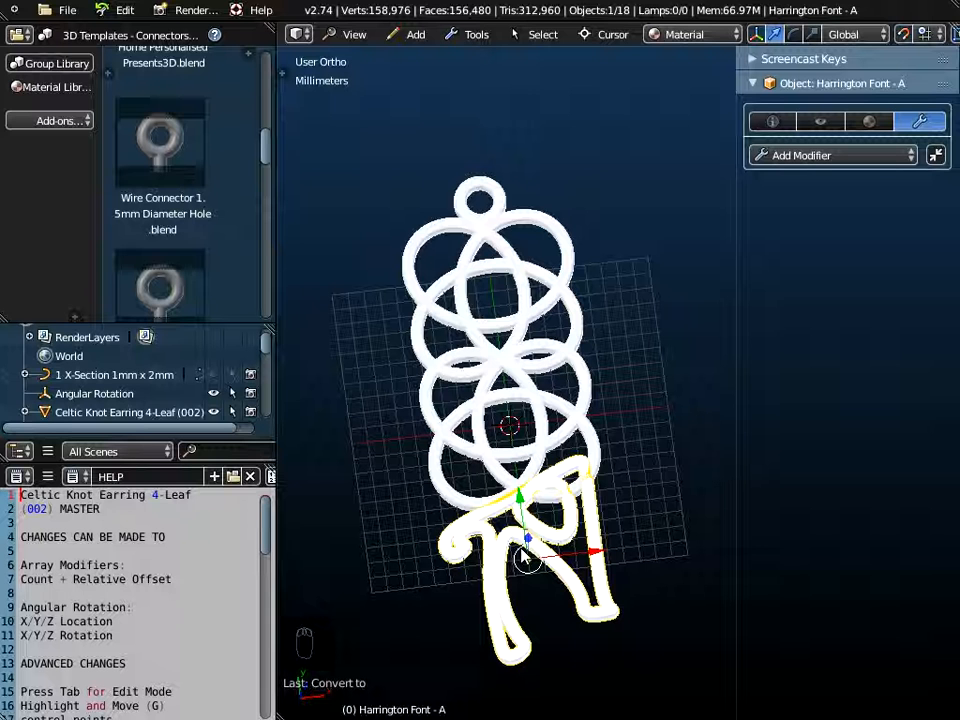
- Join the letter A, the Celtic knot and the wire connector into one mesh and show its dimensions
right_click(557, 295, "shift")
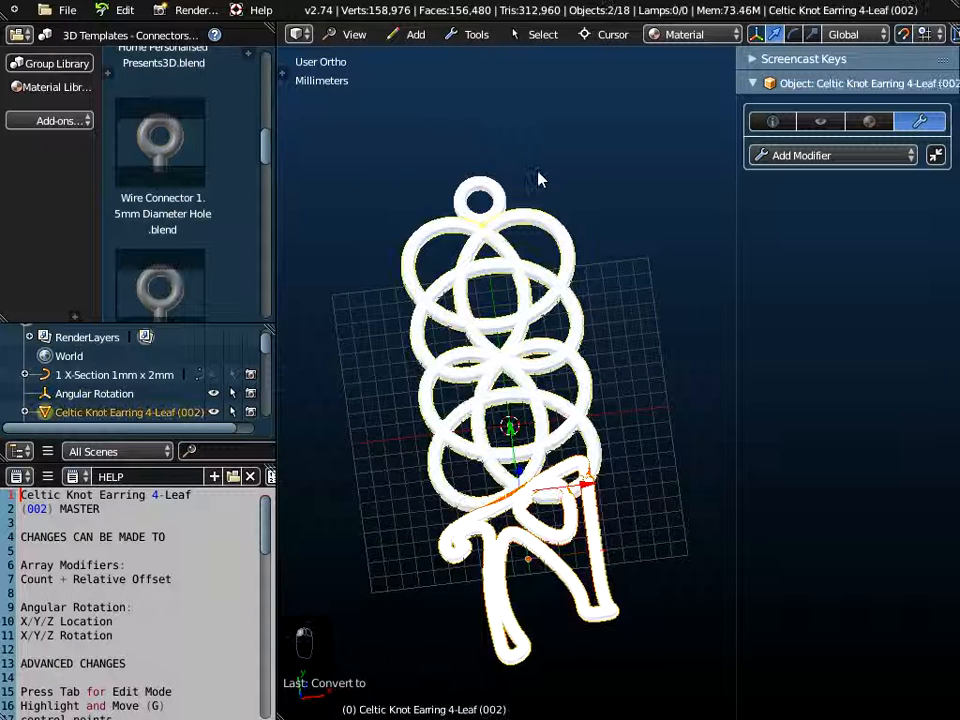
right_click(490, 195, "shift")
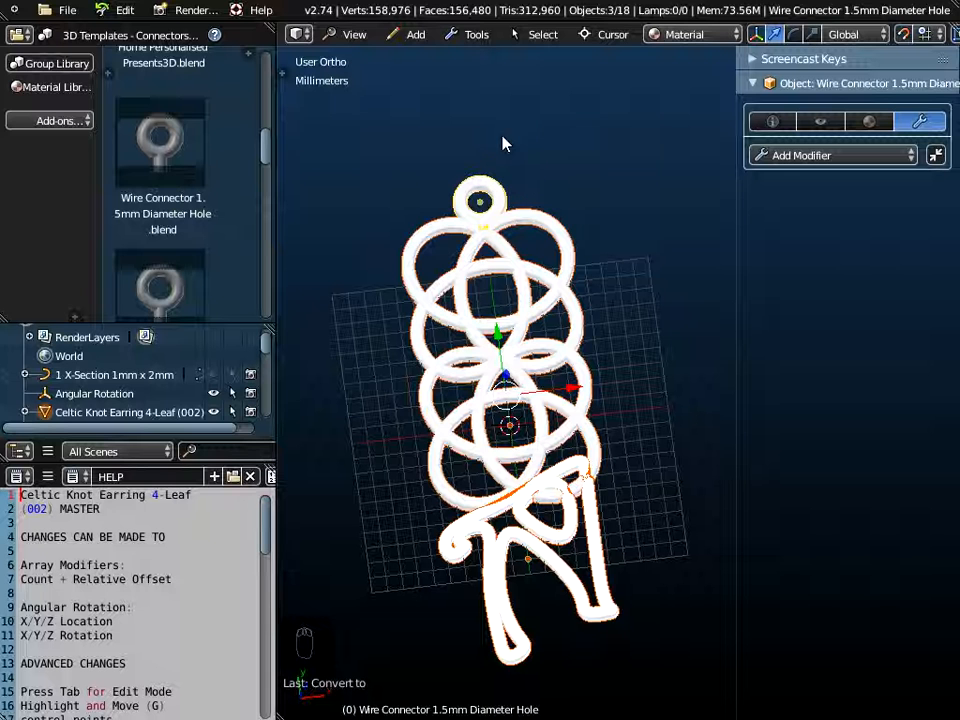
left_click(474, 34)
mouse_move(496, 57)
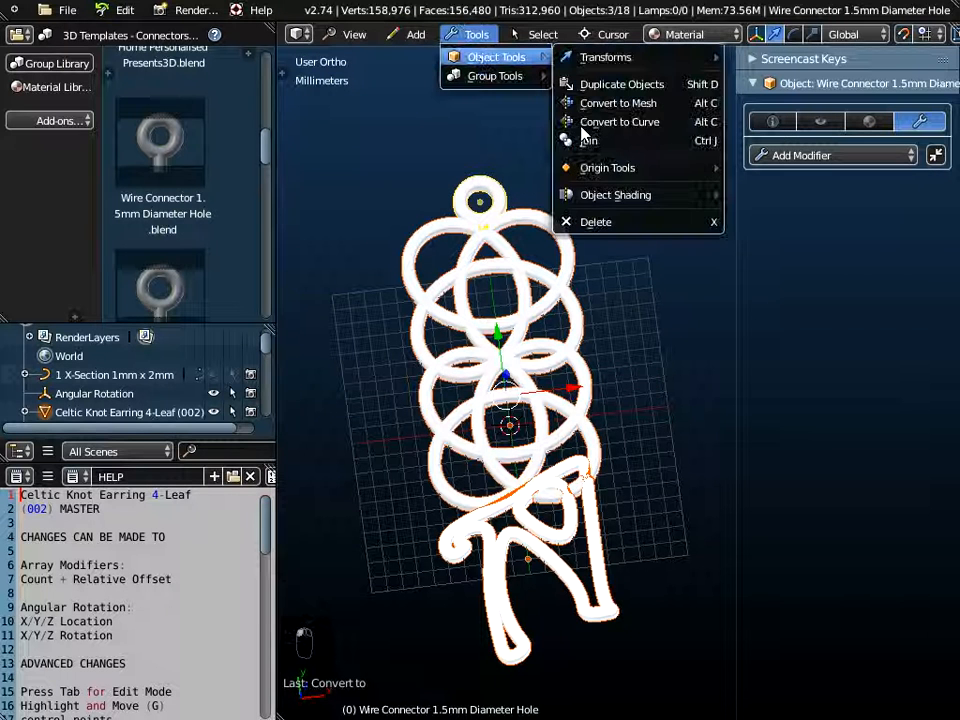
left_click(591, 143)
middle_click_drag(591, 150, 553, 345)
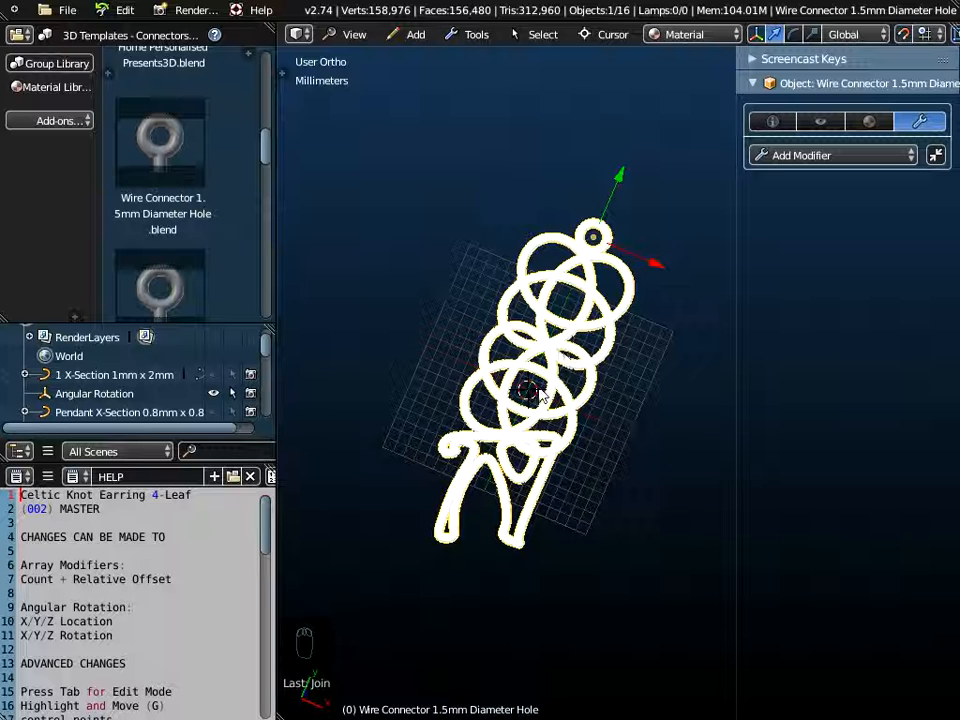
left_click(772, 121)
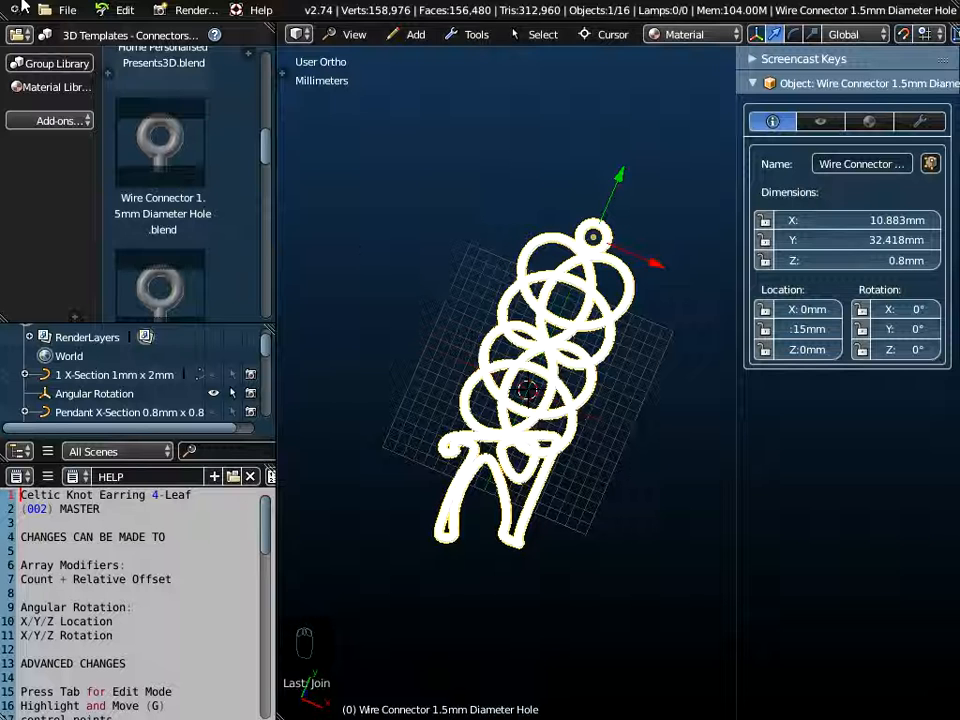
- Export the joined earring as Wavefront OBJ to the Desktop, overwriting Personalised Celtic Knot Earring 4-Leaf.obj
left_click(70, 14)
mouse_move(100, 391)
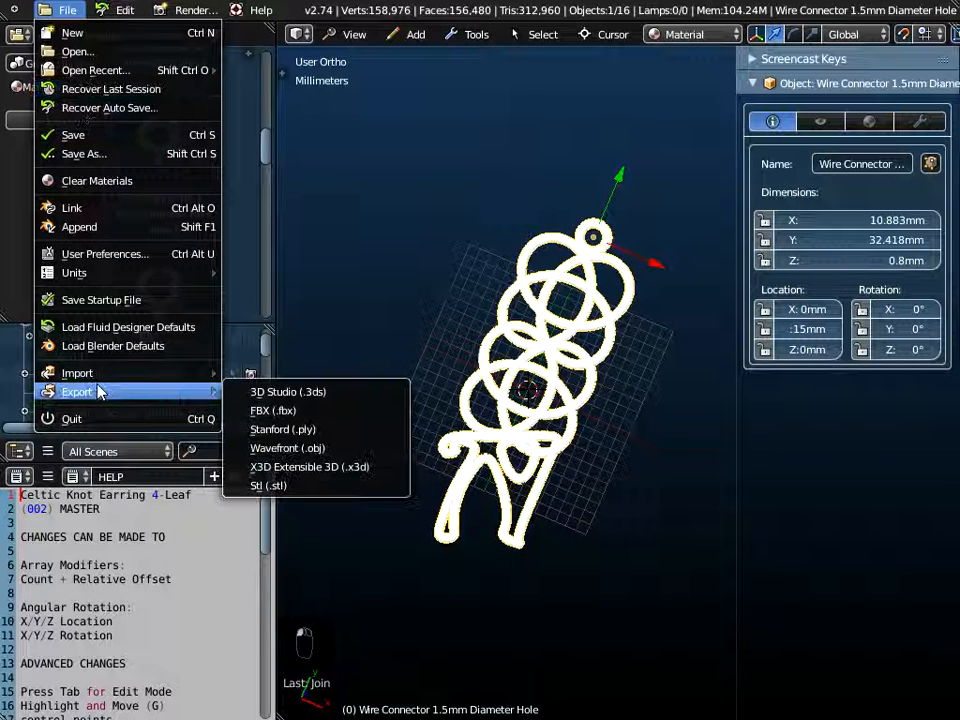
left_click(288, 450)
left_click(50, 283)
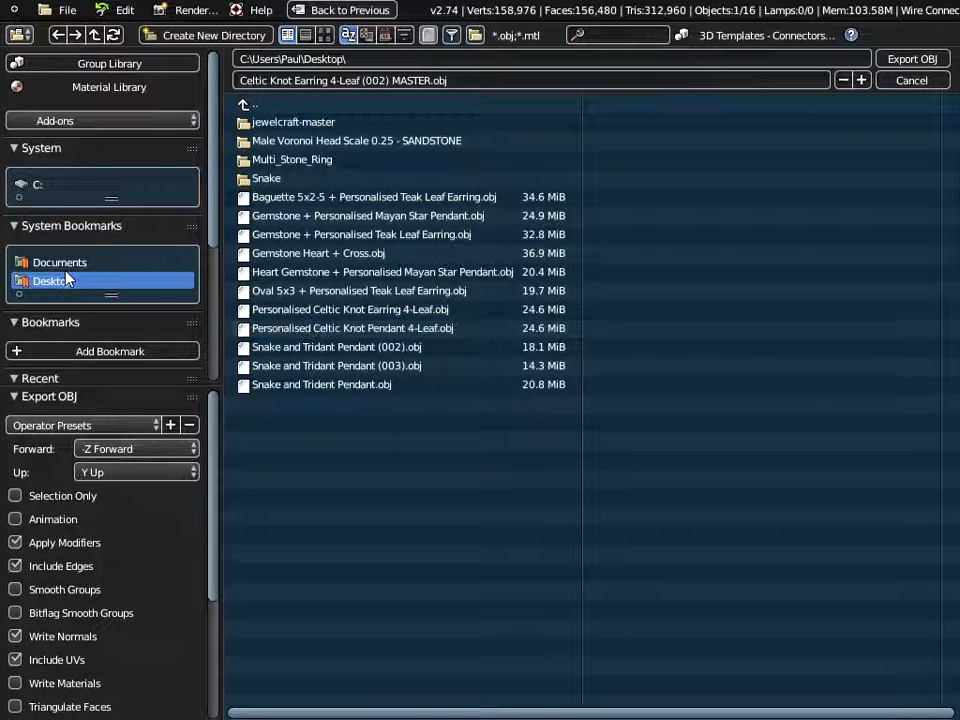
left_click(318, 311)
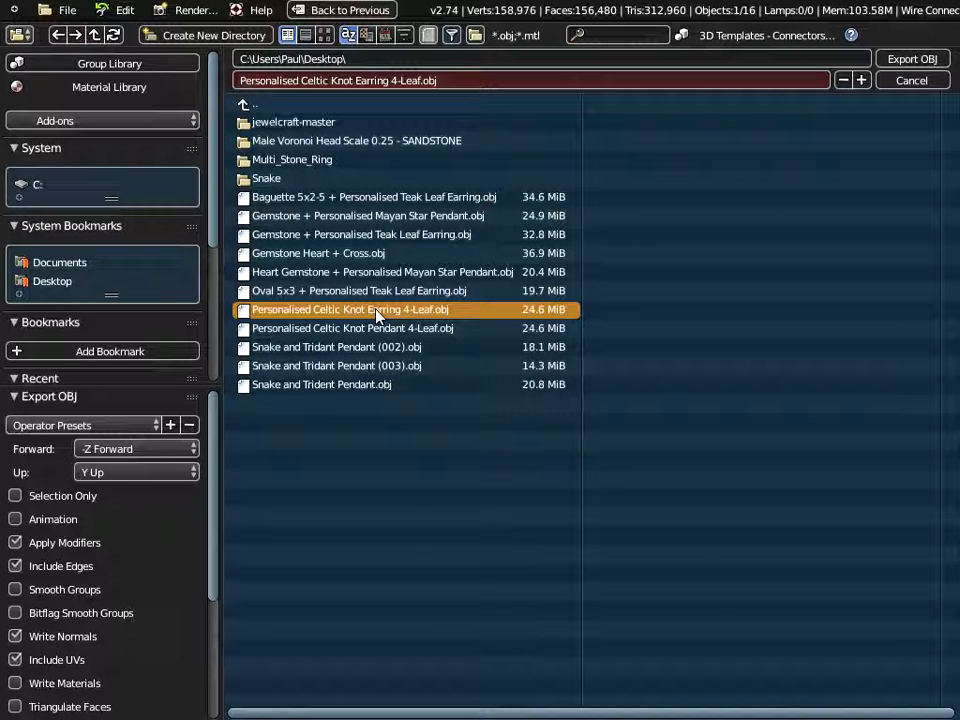
left_click(884, 62)
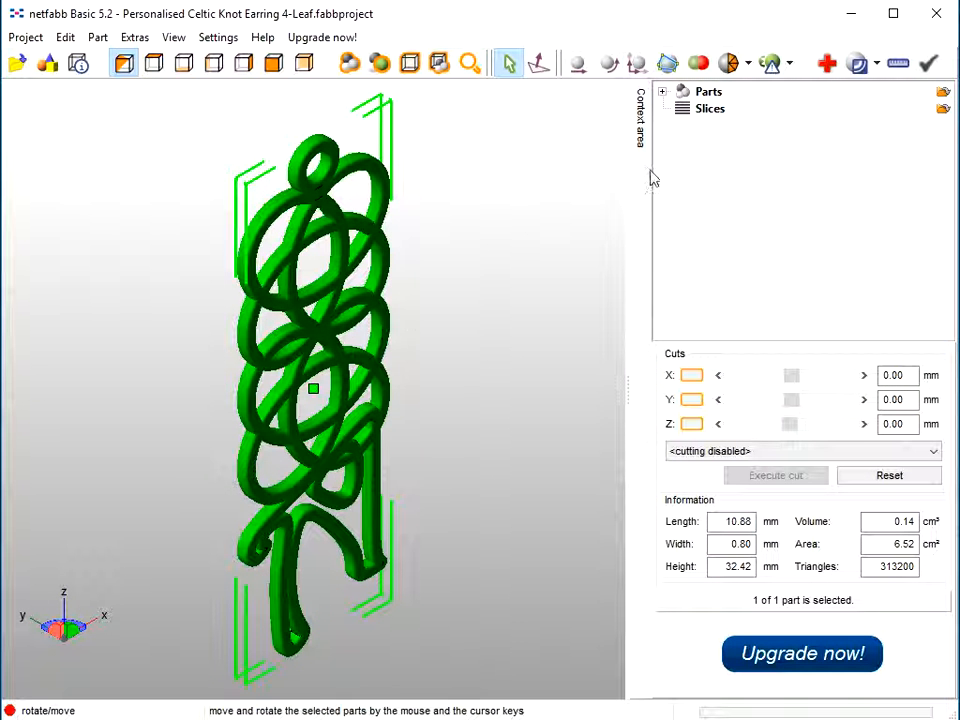
- In netfabb Basic, start a repair of the earring part, update its mesh statistics, and apply the repair with the old part removed
left_click(828, 63)
left_click(694, 456)
left_click(423, 421)
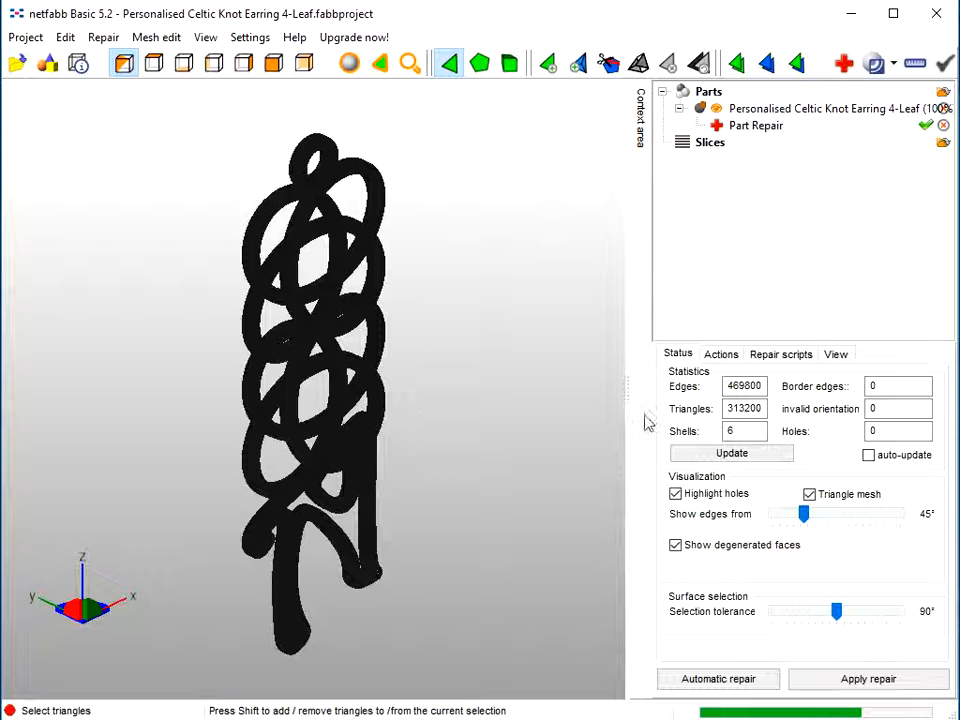
left_click(840, 681)
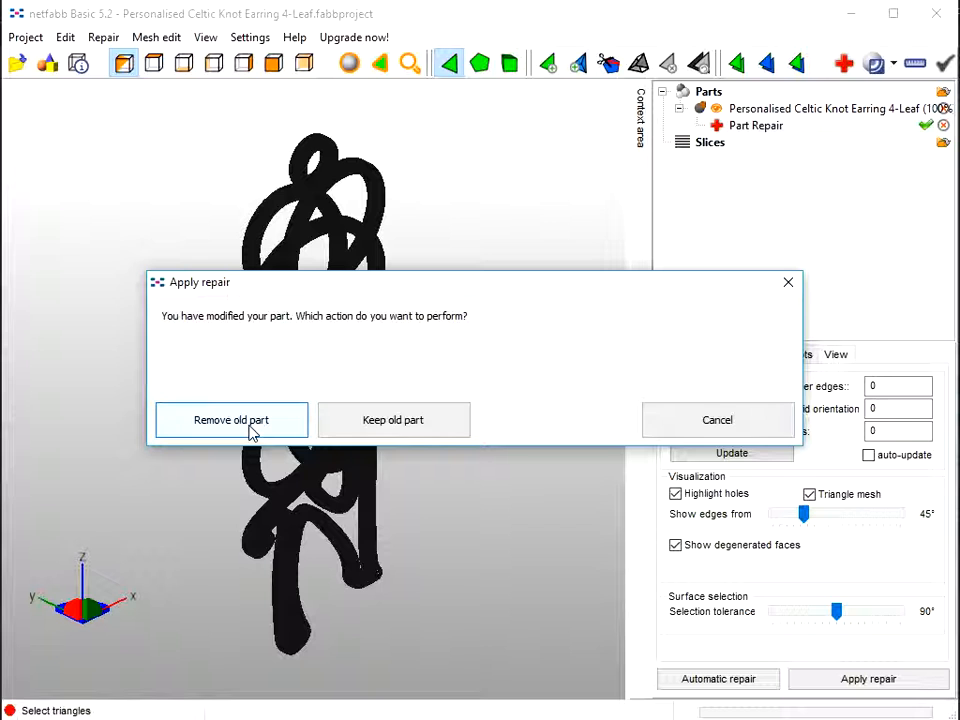
left_click(231, 420)
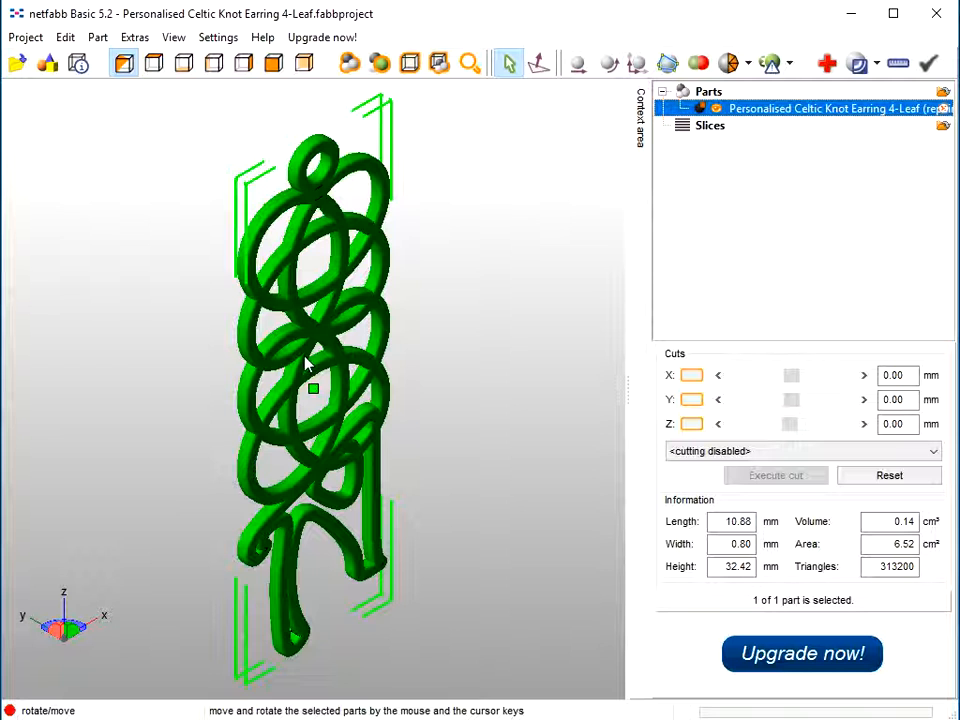
mouse_move(533, 719)
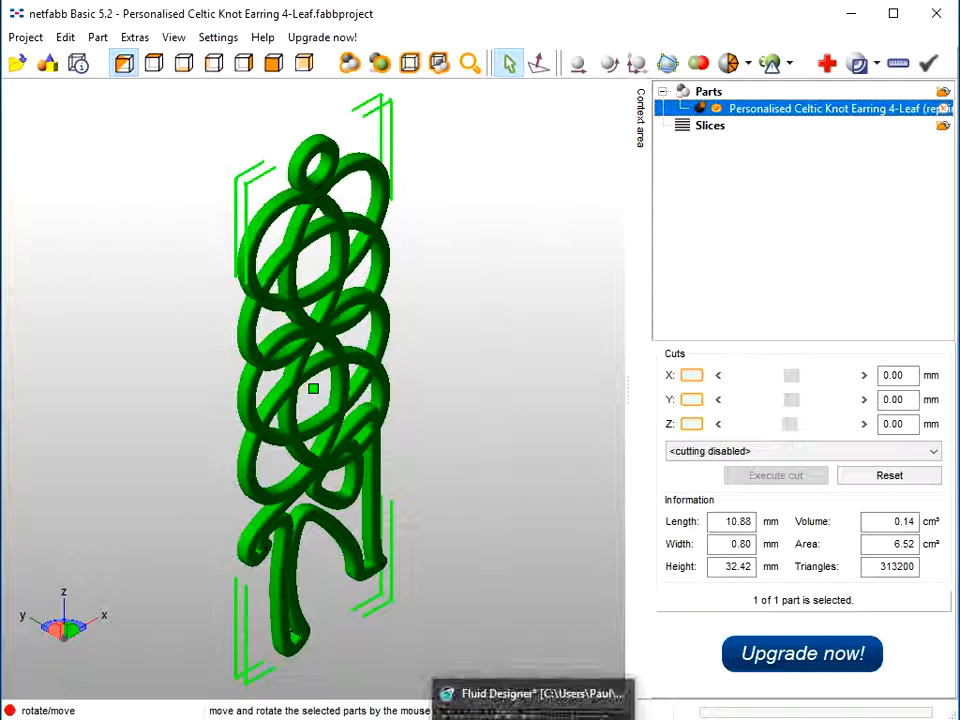